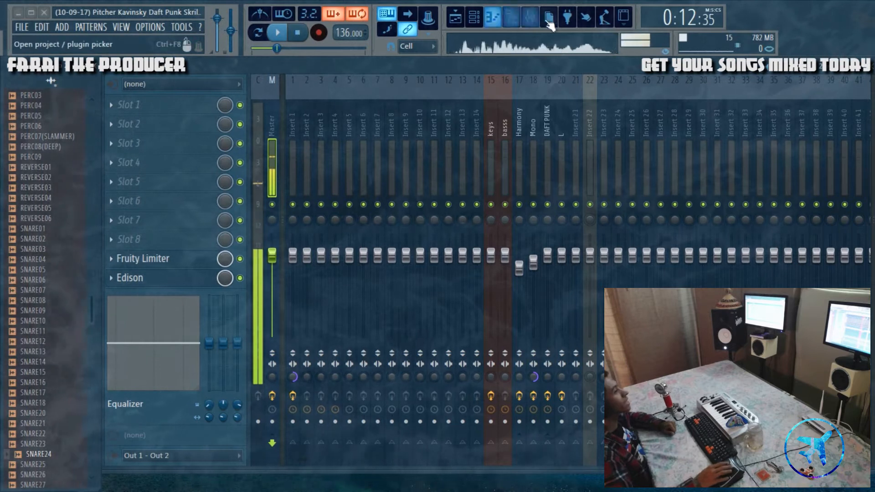
# Play the arrangement from bar 8, enlarge the playlist tracks, and follow playback in the playlist and mixer
pyautogui.click(530, 19)
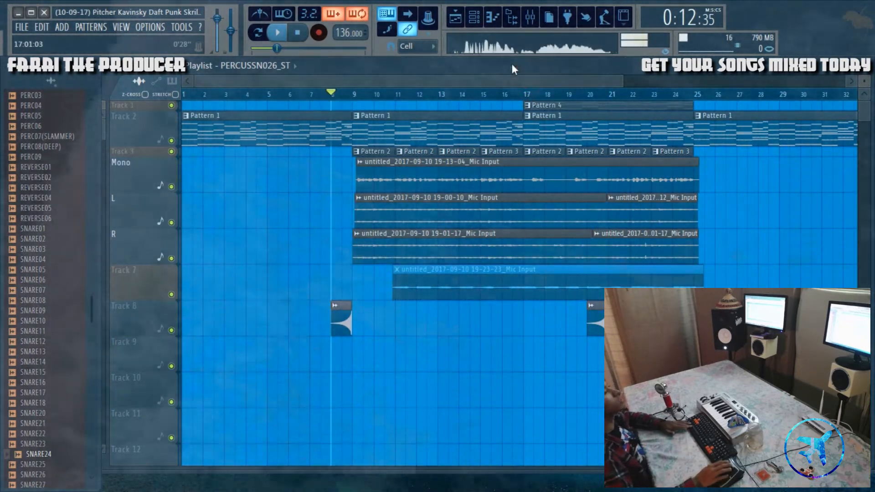
pyautogui.press('space')
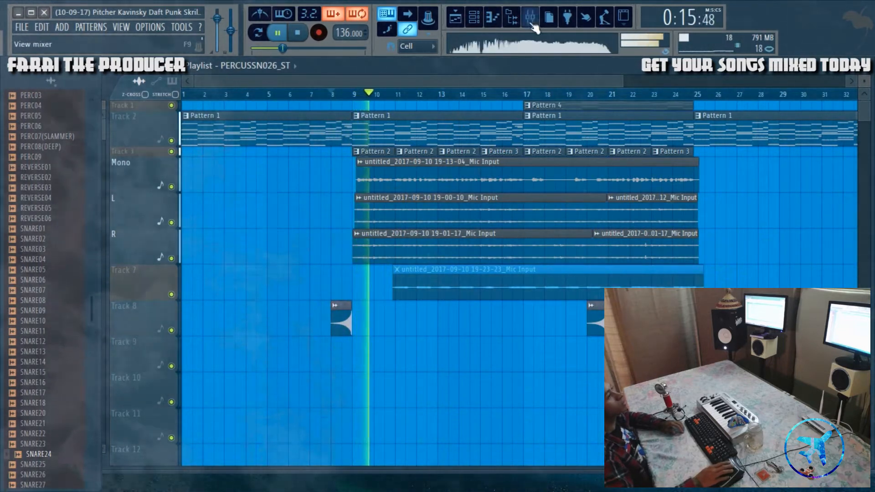
pyautogui.press('F9')
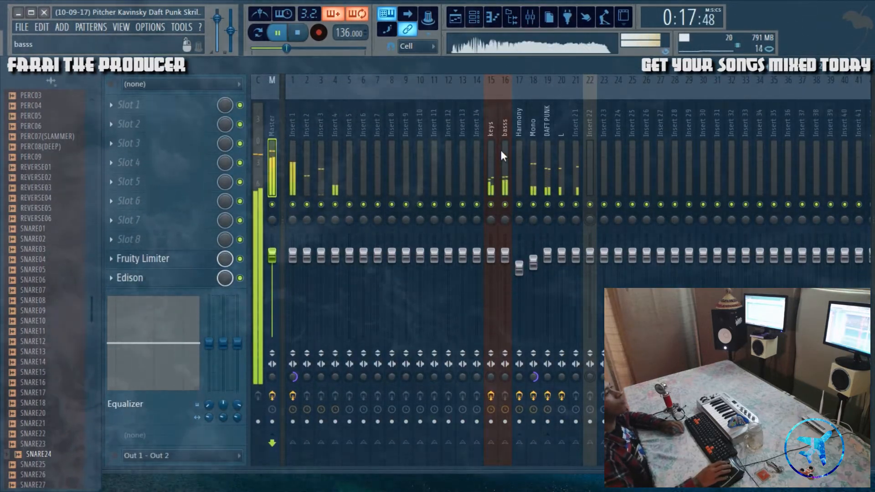
pyautogui.click(463, 16)
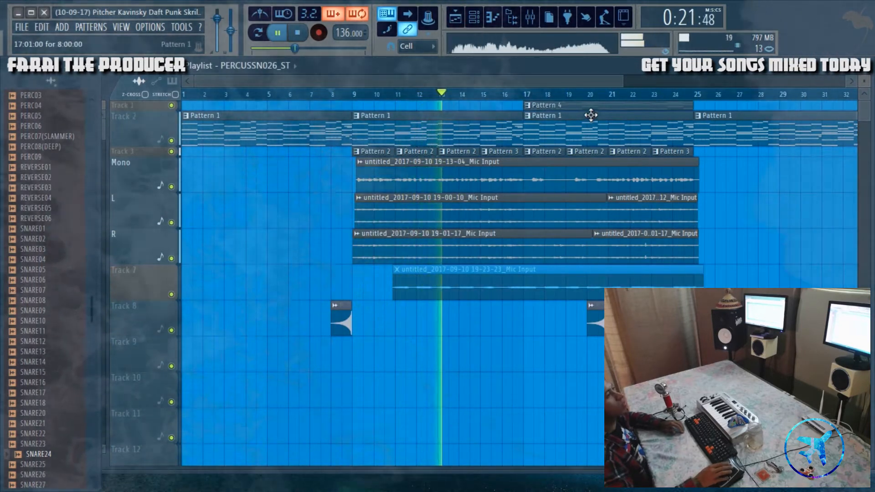
pyautogui.moveTo(864, 81); pyautogui.dragTo(864, 90)
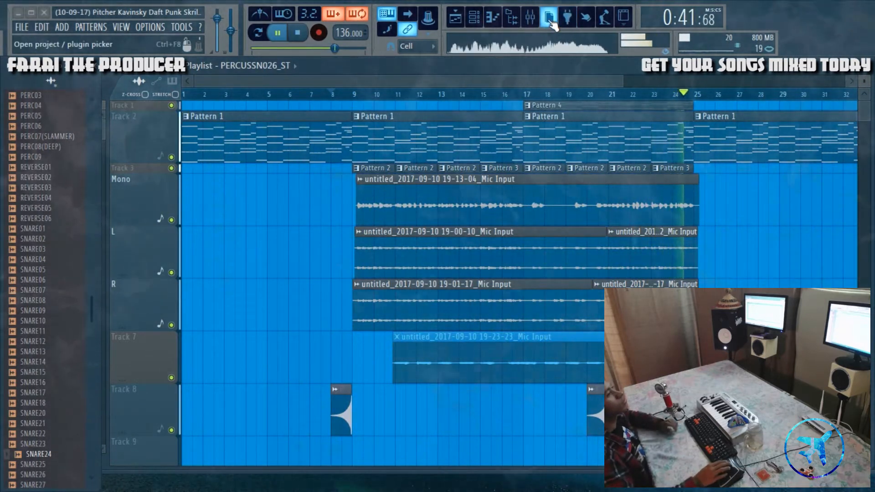
pyautogui.click(530, 17)
pyautogui.press('space')
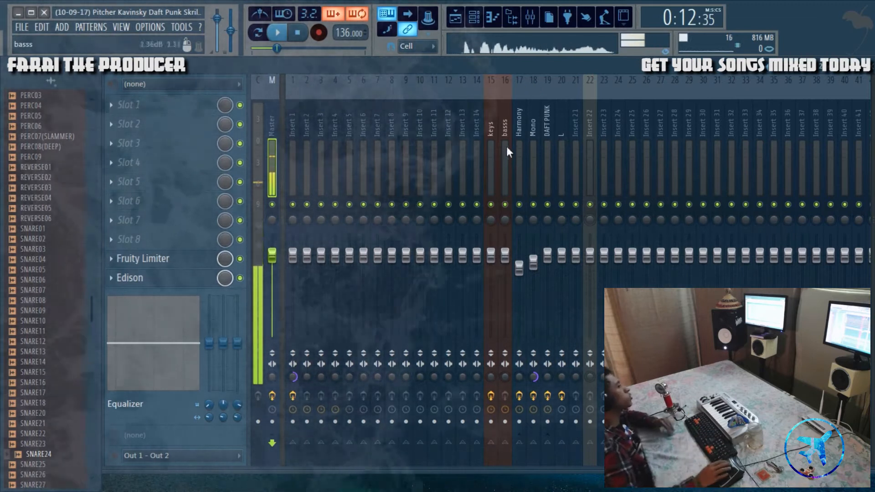
# Open the Daft Pitcher on the Harmony mixer insert and view its note display during playback
pyautogui.click(521, 135)
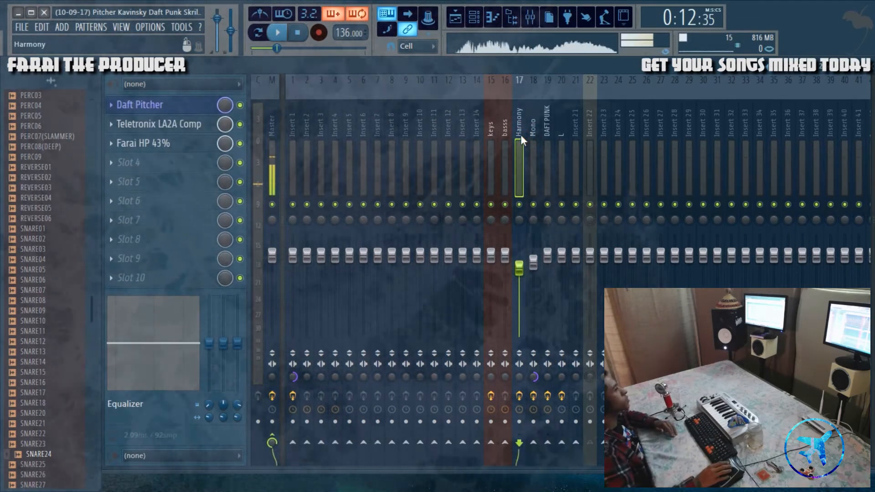
pyautogui.click(182, 104)
pyautogui.moveTo(412, 231); pyautogui.dragTo(408, 170)
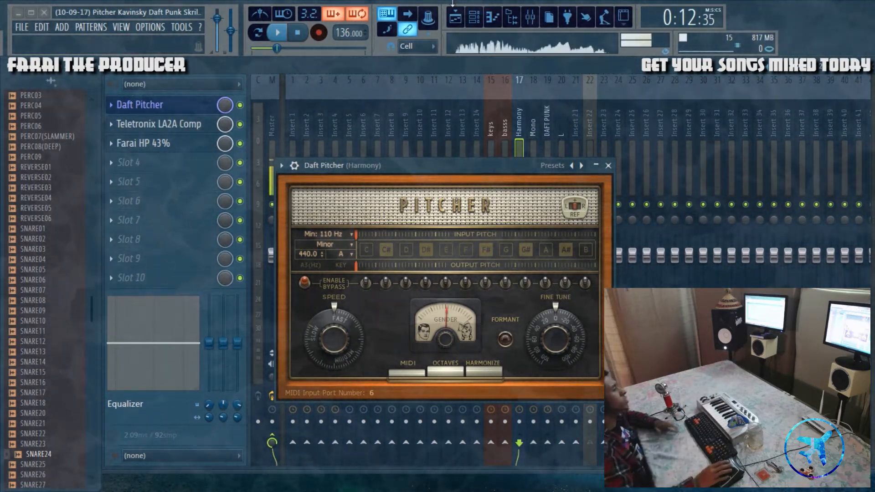
pyautogui.moveTo(415, 170); pyautogui.dragTo(433, 146)
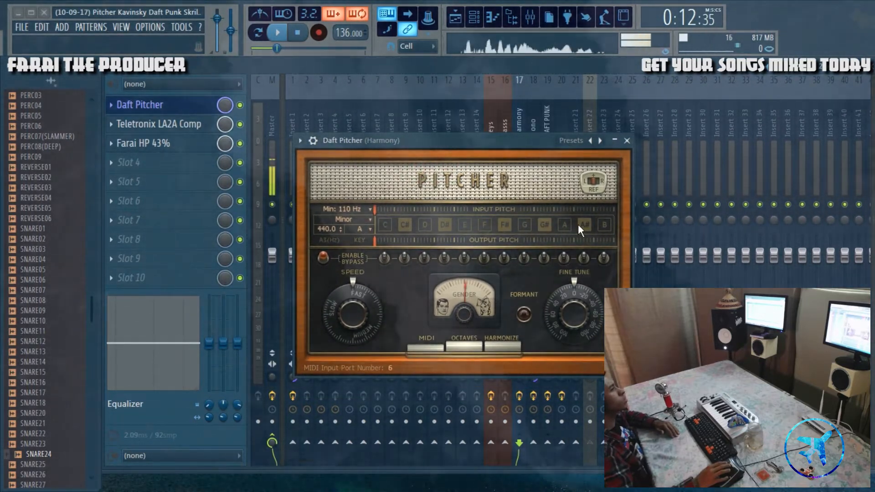
pyautogui.click(276, 34)
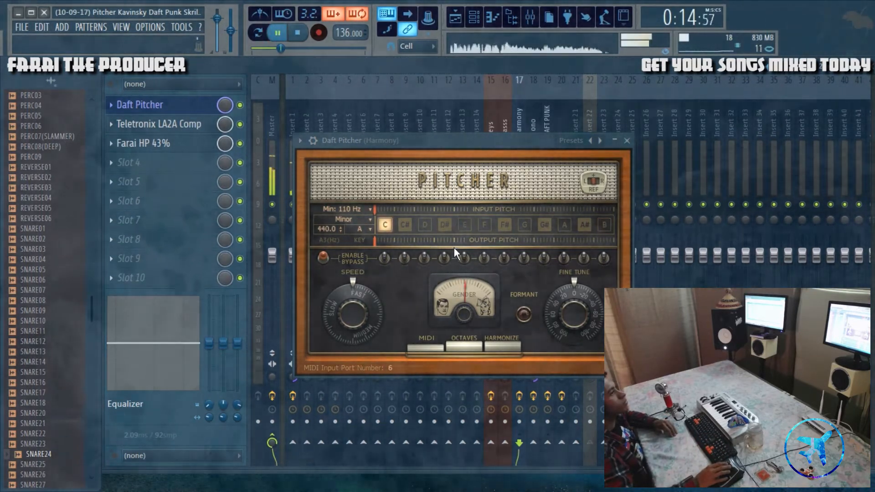
pyautogui.click(627, 141)
# Open the Daft Pitcher on the Mono insert and watch its notes during playback, uncovering the mixer behind it
pyautogui.click(533, 146)
pyautogui.press('space')
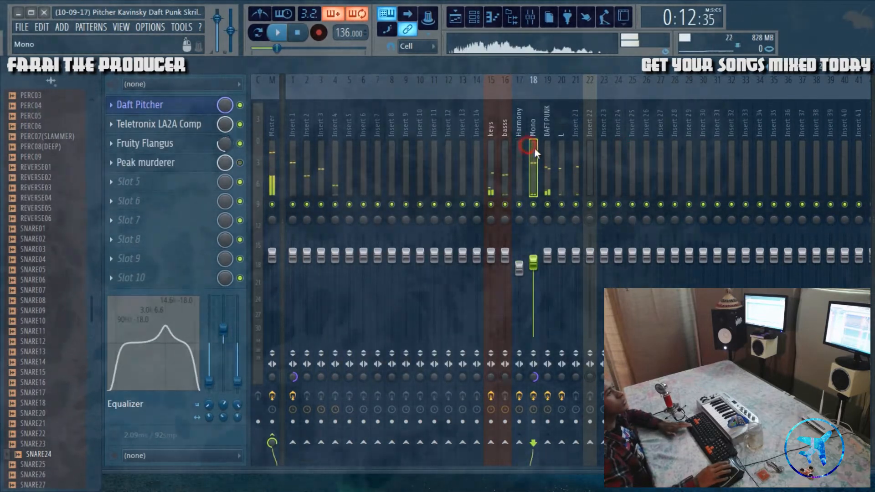
pyautogui.click(169, 108)
pyautogui.press('space')
pyautogui.moveTo(473, 159); pyautogui.dragTo(498, 156)
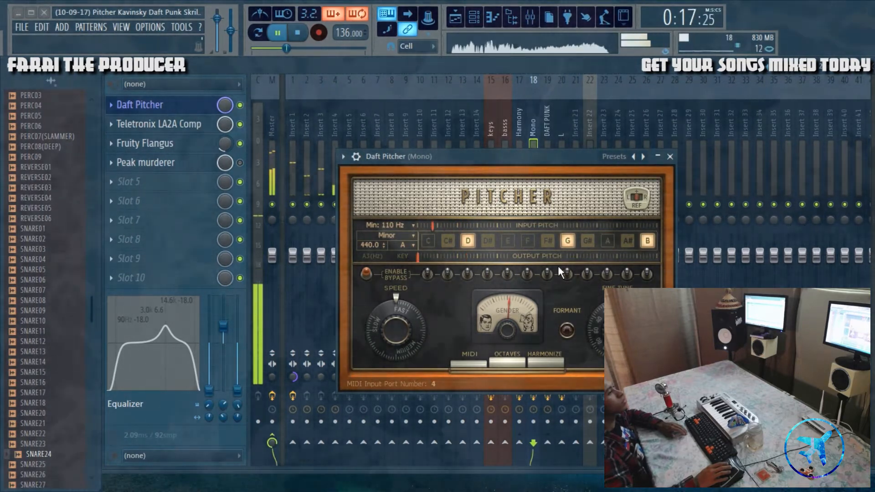
pyautogui.moveTo(499, 157); pyautogui.dragTo(508, 185)
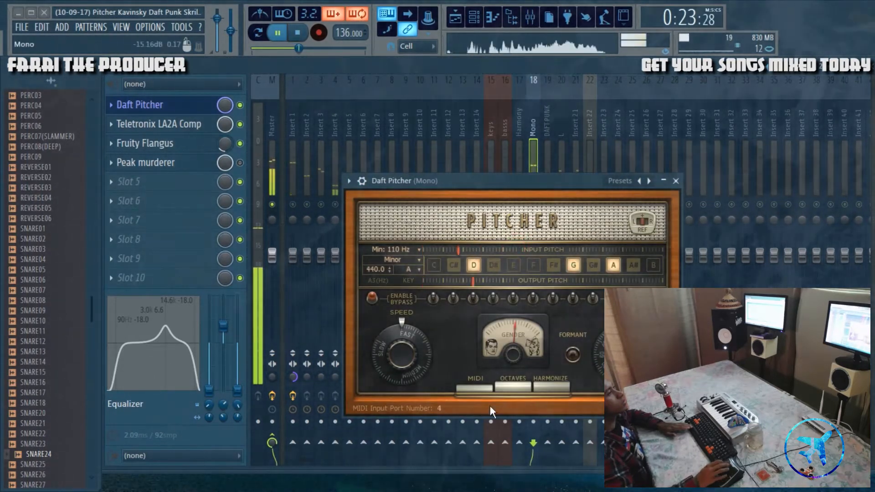
pyautogui.moveTo(532, 186); pyautogui.dragTo(520, 211)
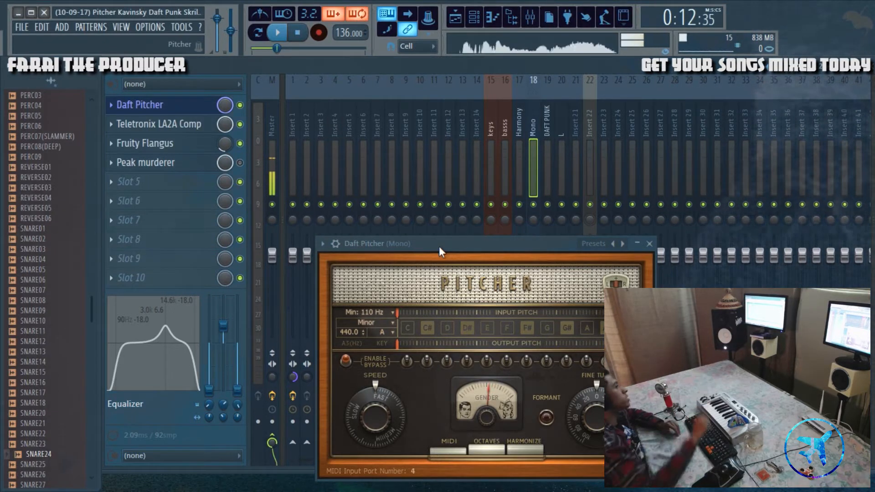
pyautogui.moveTo(439, 246); pyautogui.dragTo(439, 216)
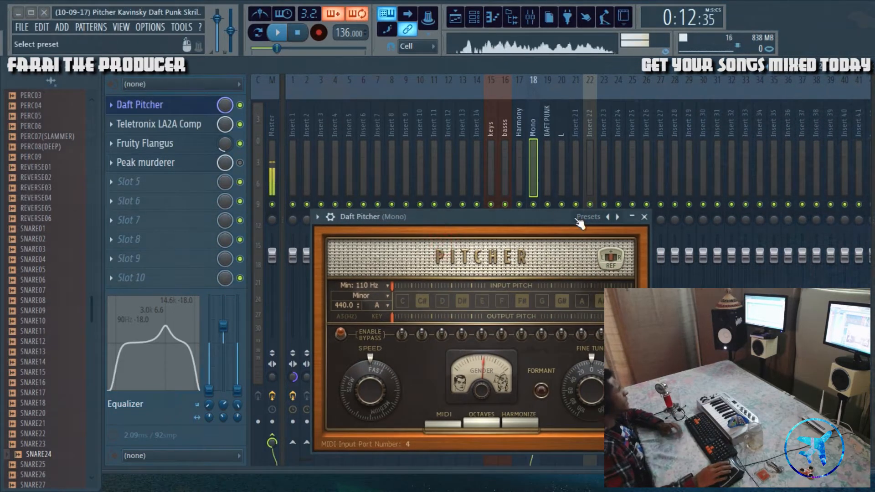
pyautogui.click(644, 217)
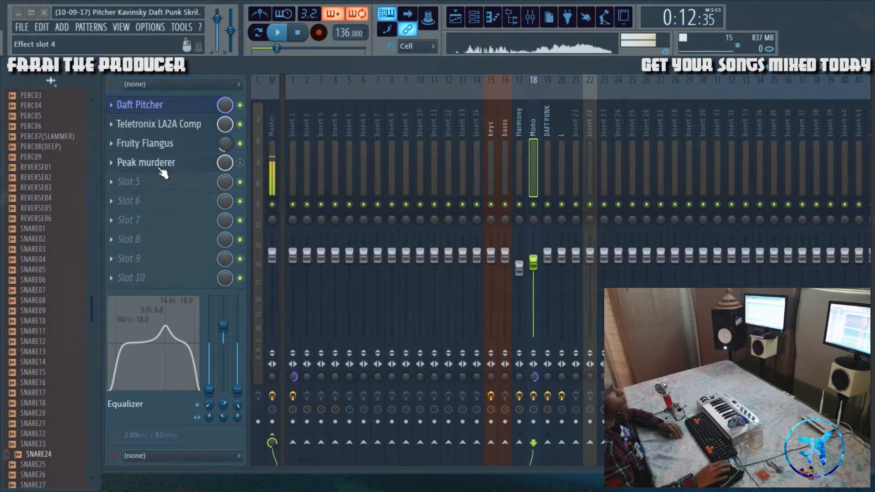
# Reopen the Mono insert's Daft Pitcher and inspect the instrument of the keys #2 channel in the Channel Rack
pyautogui.click(141, 107)
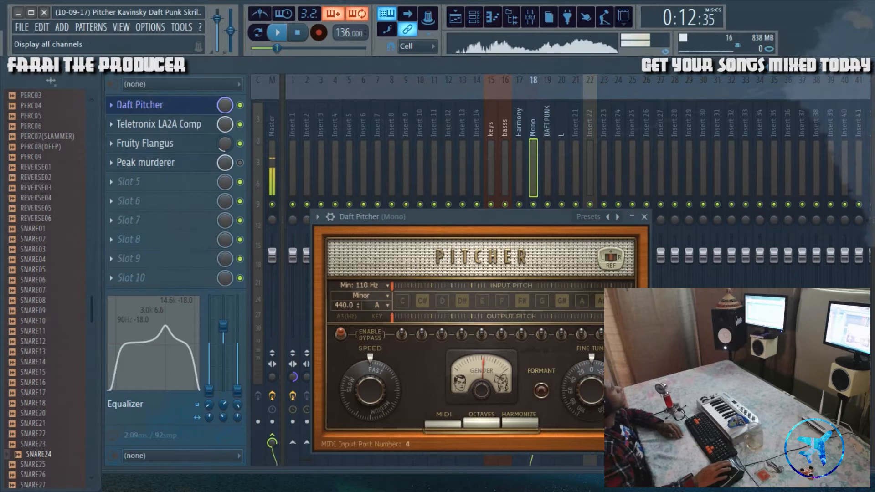
pyautogui.press('F6')
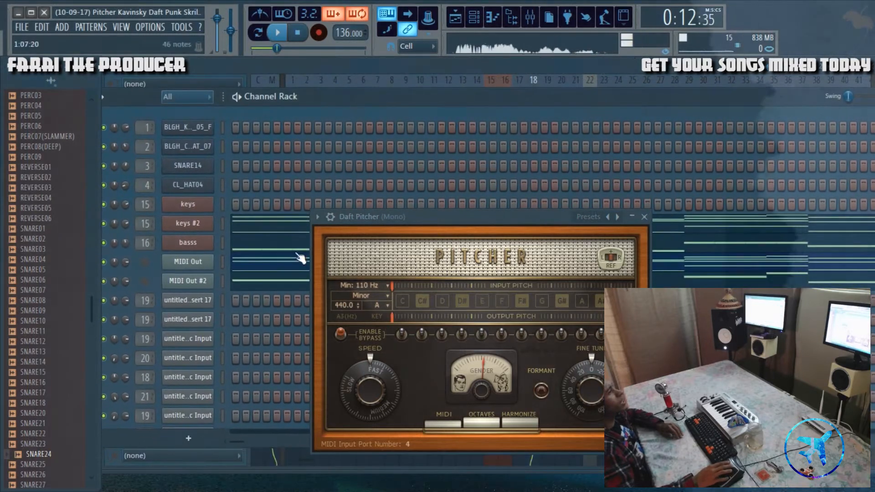
pyautogui.click(222, 223)
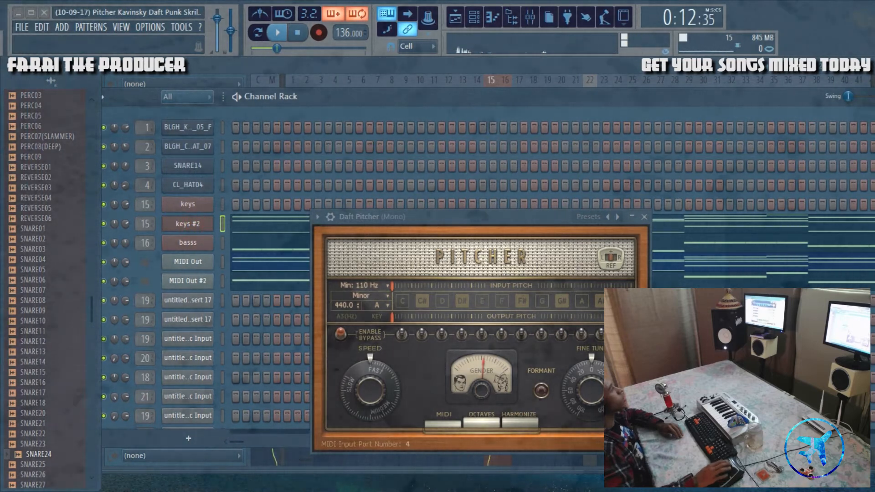
pyautogui.click(188, 224)
pyautogui.moveTo(545, 124); pyautogui.dragTo(575, 82)
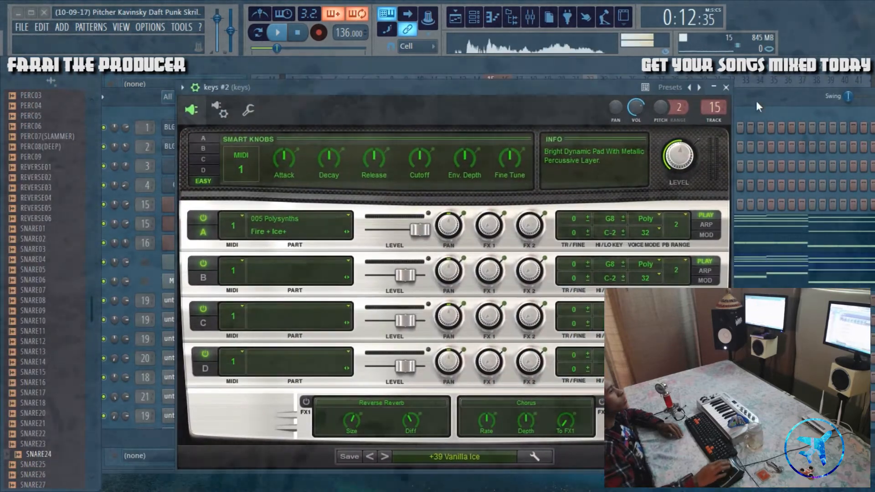
pyautogui.click(727, 87)
# Solo Track 2, which holds the Pattern 1 clips, in the playlist
pyautogui.click(456, 17)
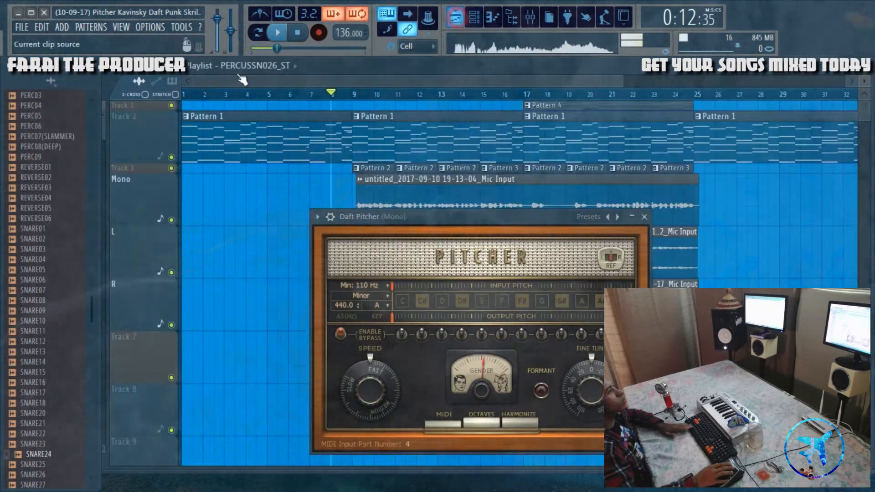
pyautogui.press('space')
pyautogui.rightClick(171, 158)
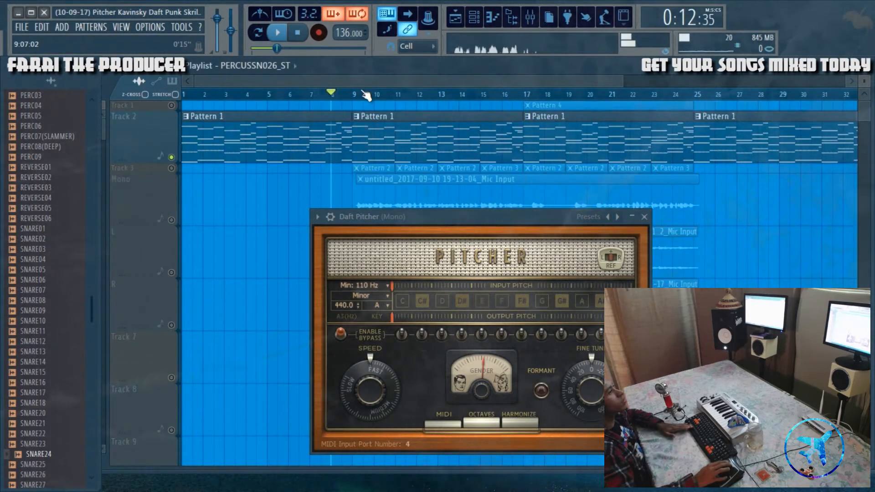
# Mute the basss channel and play the soloed pattern to watch the chord notes reach Daft Pitcher
pyautogui.press('F6')
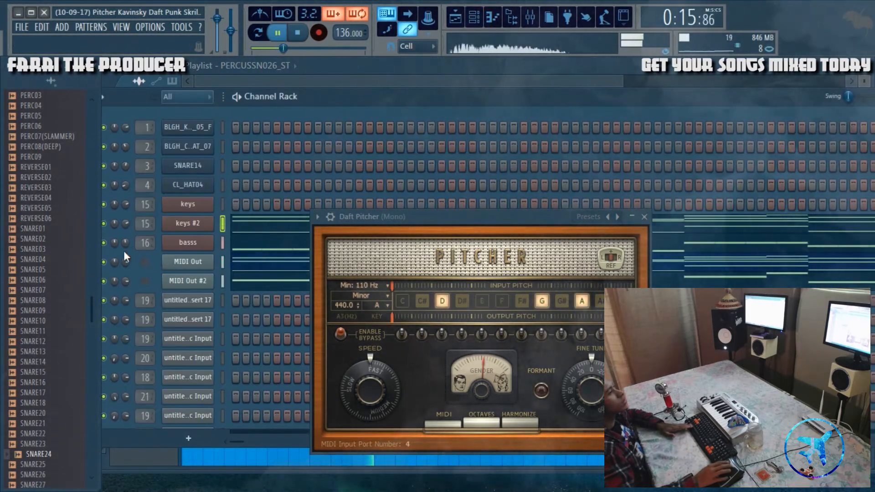
pyautogui.press('space')
pyautogui.scroll(10, 45, 274)
pyautogui.press('space')
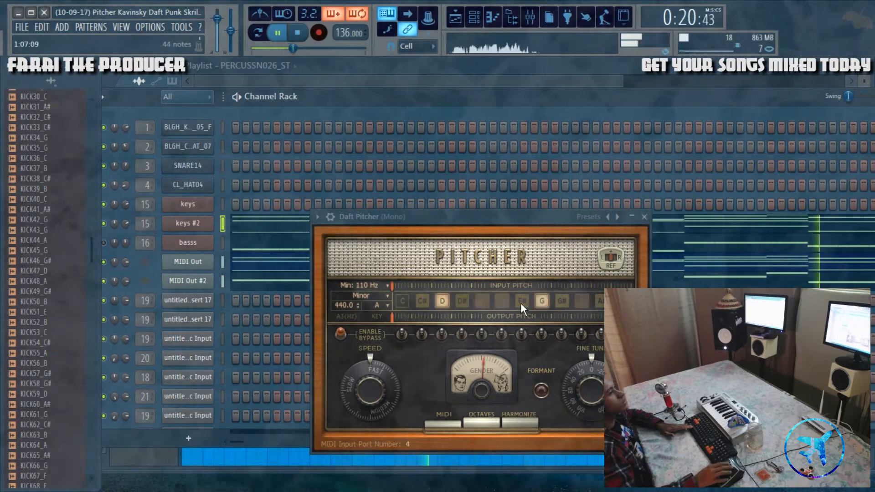
pyautogui.press('space')
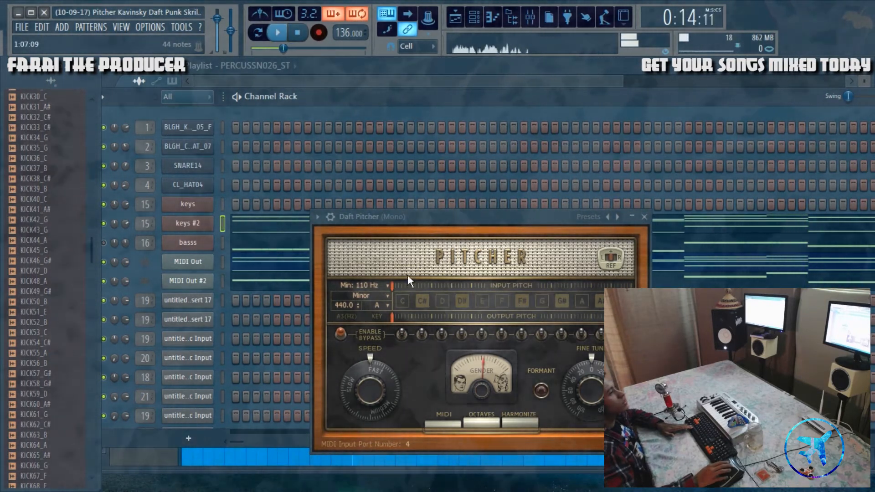
# Look through the keys #2 channel options and locate MIDI Out in the list of plugins for a new channel
pyautogui.rightClick(199, 225)
pyautogui.click(337, 236)
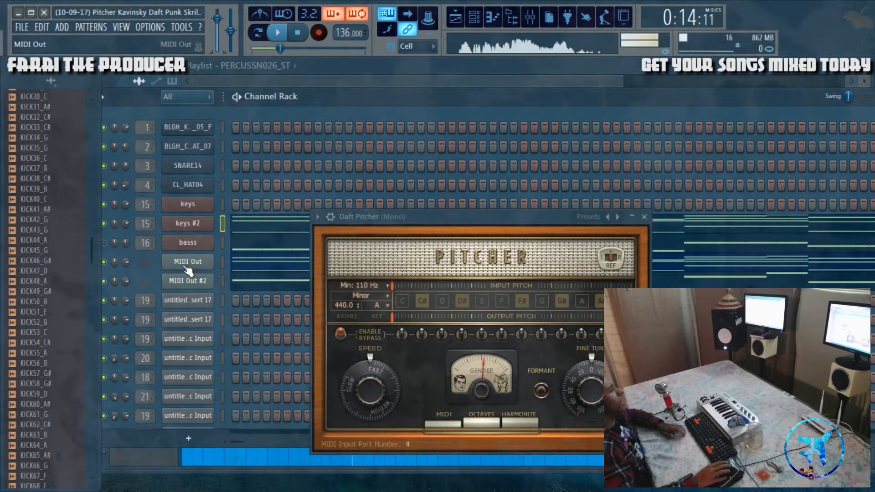
pyautogui.click(188, 438)
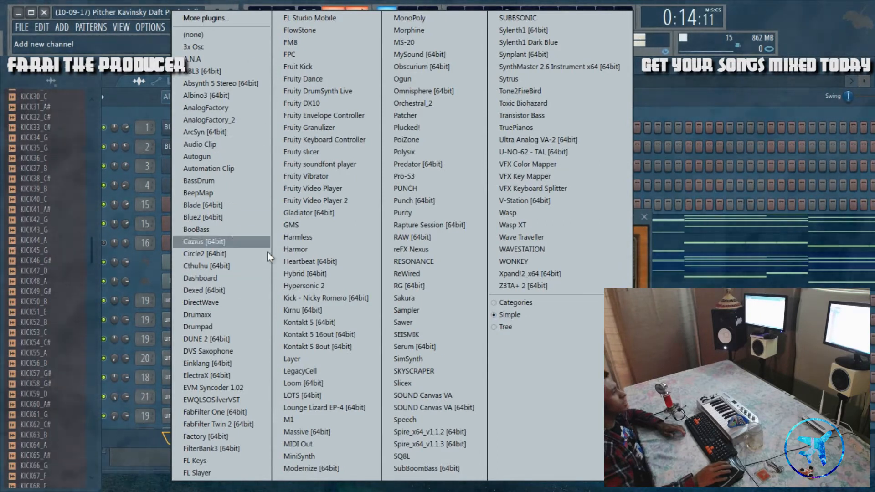
pyautogui.click(310, 445)
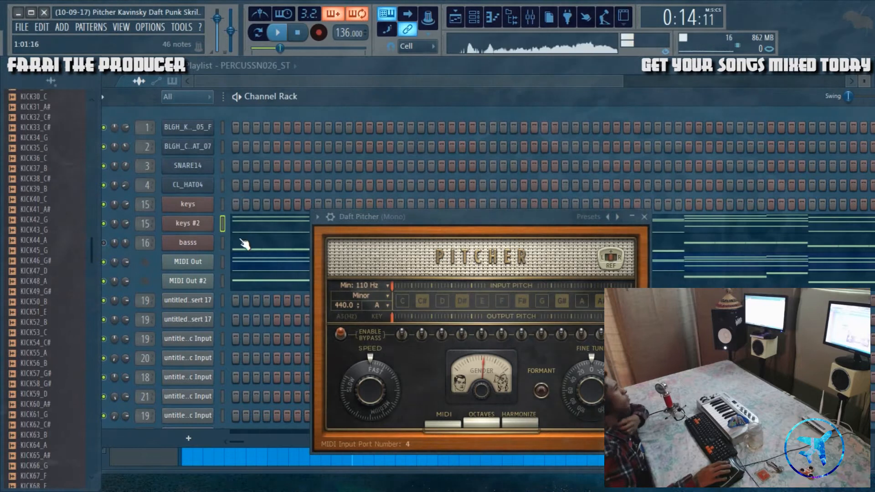
# Close Daft Pitcher and check the output port number of the first MIDI Out channel
pyautogui.click(647, 218)
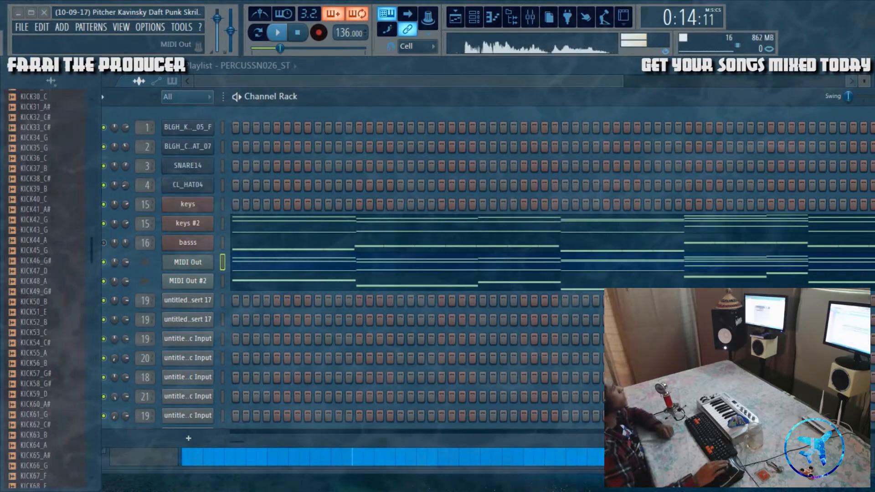
pyautogui.click(188, 262)
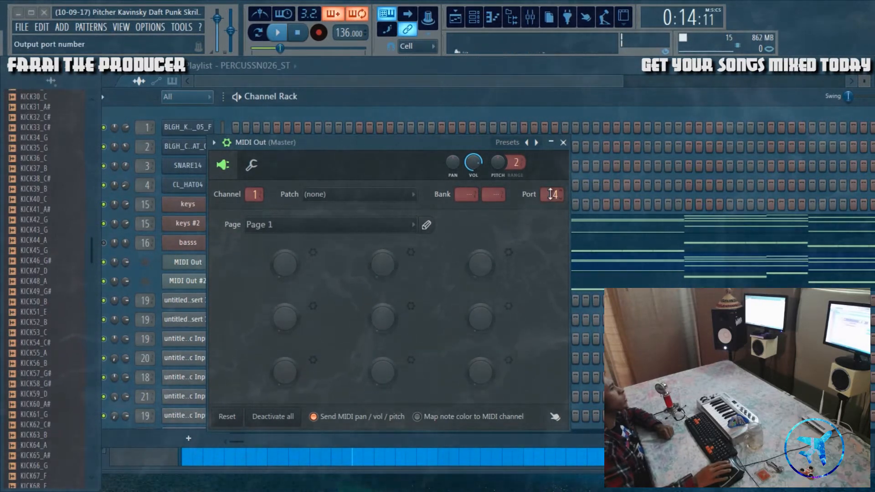
pyautogui.click(564, 143)
# Check the MIDI input port of the Mono insert's Daft Pitcher and toggle its MIDI mode off and on
pyautogui.click(538, 21)
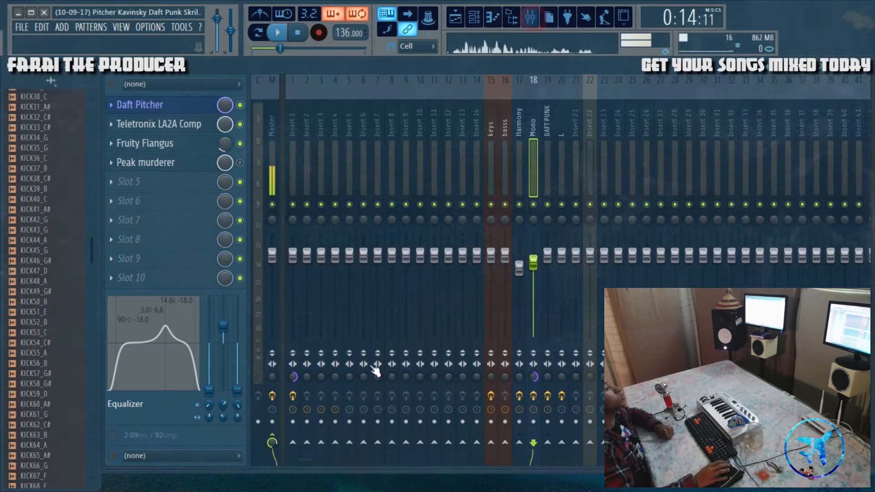
pyautogui.click(139, 105)
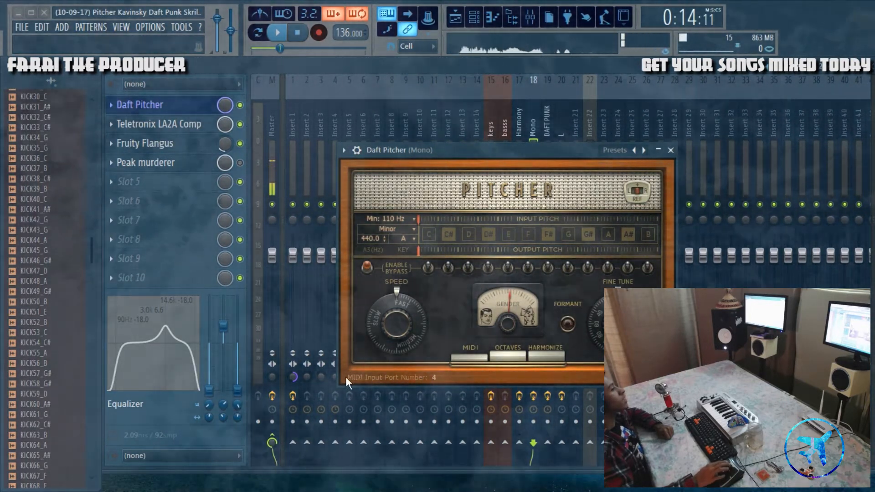
pyautogui.click(470, 358)
pyautogui.click(472, 357)
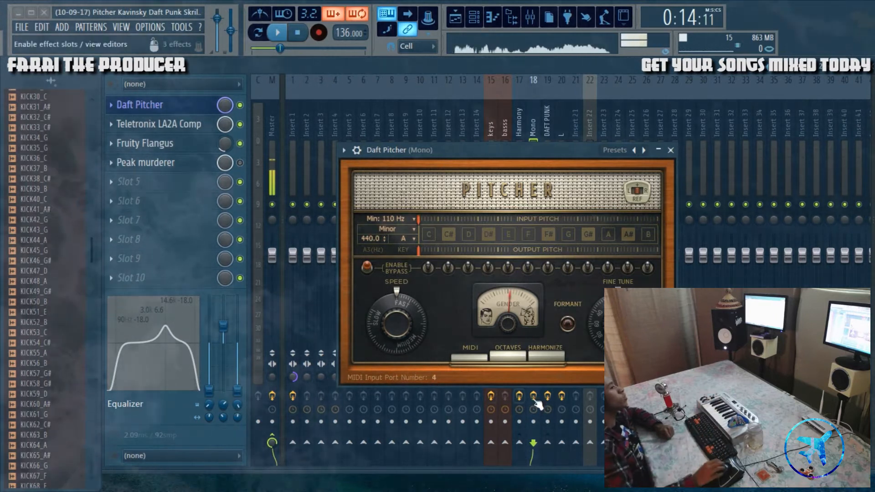
# Bypass Daft Pitcher on the Mono insert and unmute the Mono track in the playlist
pyautogui.click(671, 150)
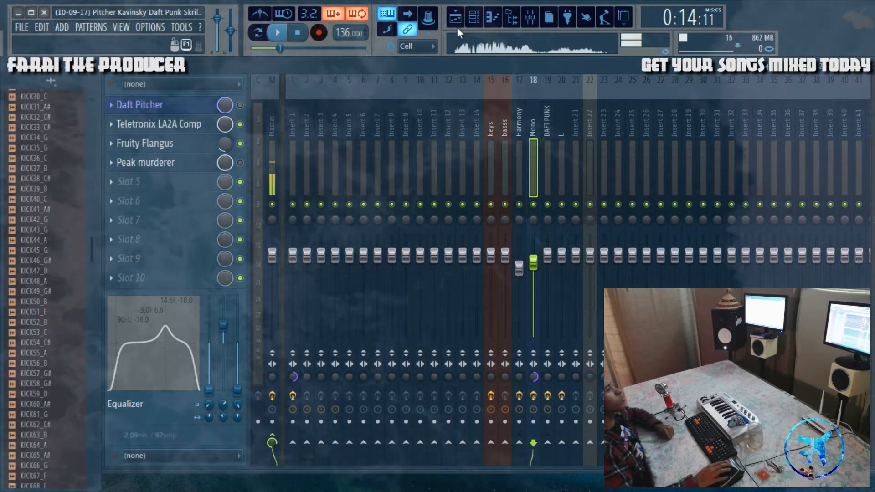
pyautogui.click(456, 18)
pyautogui.click(171, 220)
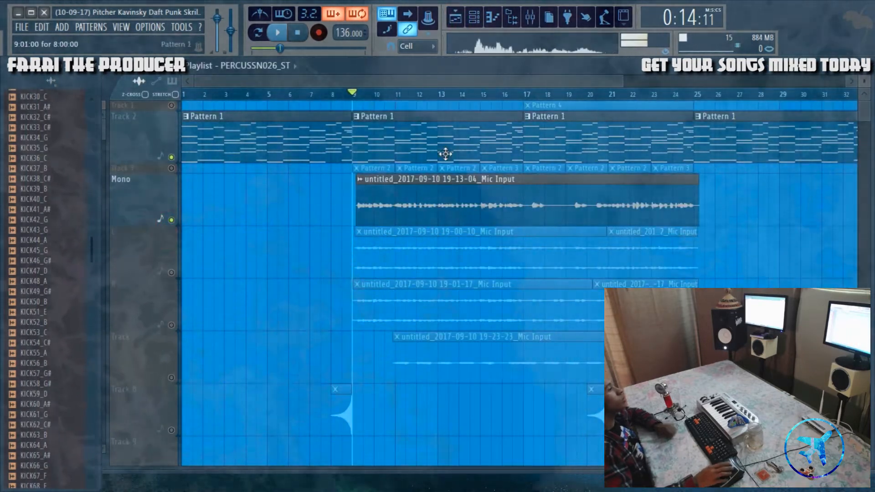
# Play the Mono vocal with Daft Pitcher bypassed, re-enable the effect on the Mono insert for comparison, and open its window
pyautogui.moveTo(404, 82); pyautogui.dragTo(423, 81)
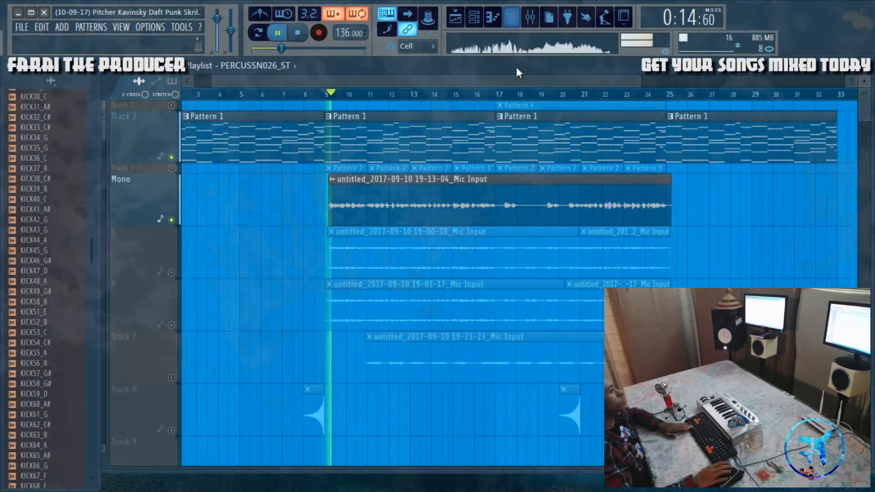
pyautogui.click(531, 18)
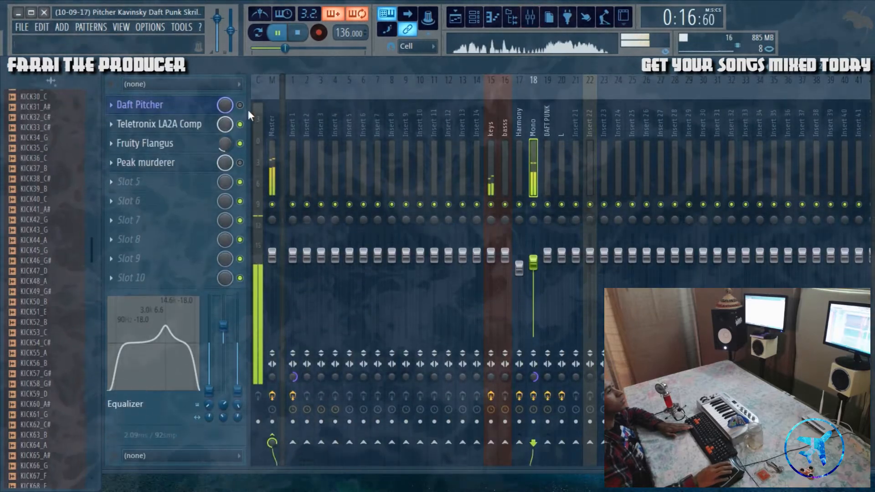
pyautogui.press('space')
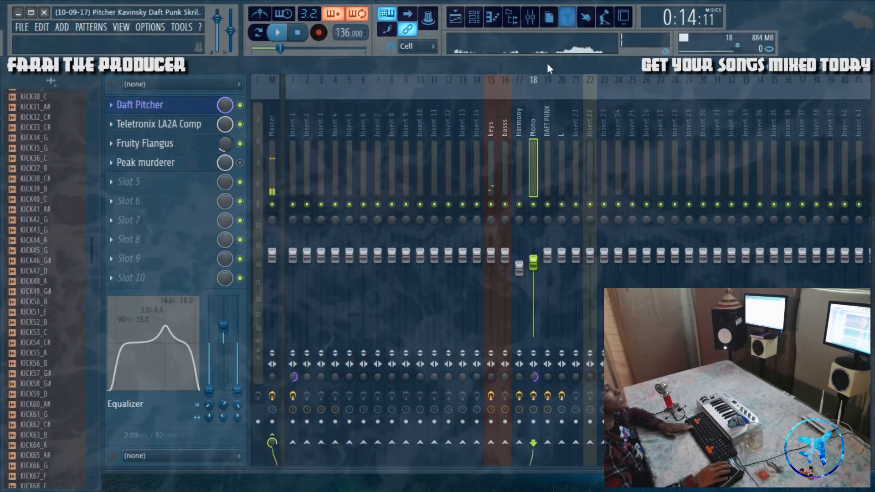
pyautogui.press('space')
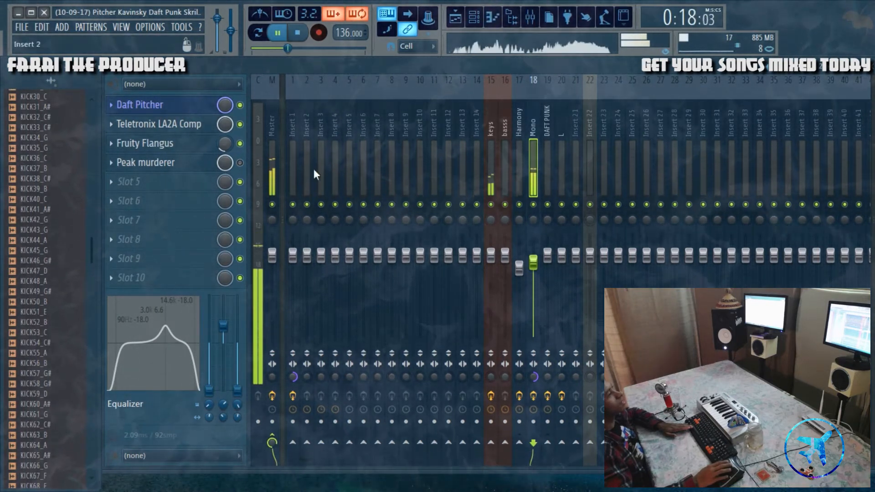
pyautogui.click(140, 104)
pyautogui.press('space')
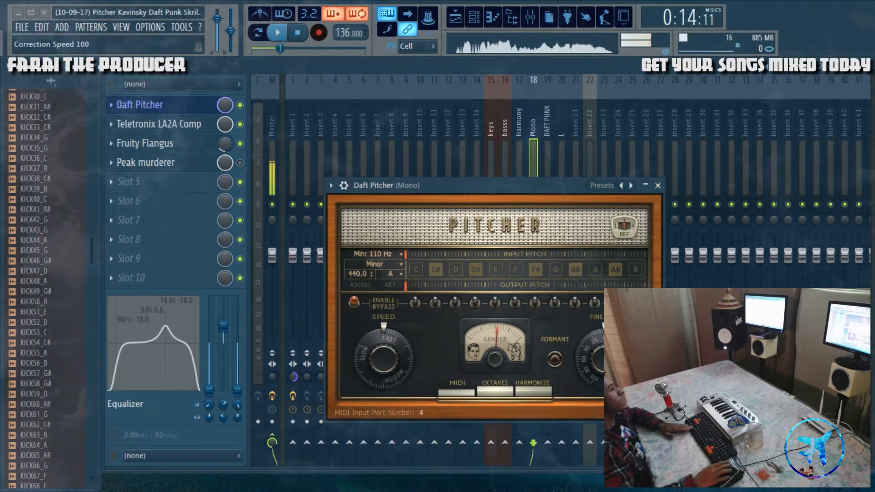
# Try different correction speeds in the Mono insert's Daft Pitcher during playback and return the speed to fast
pyautogui.moveTo(422, 184); pyautogui.dragTo(418, 151)
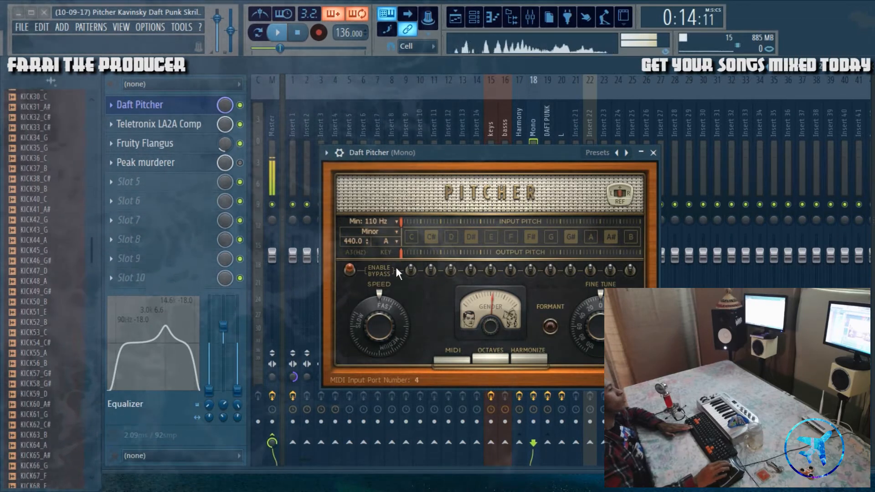
pyautogui.moveTo(451, 152); pyautogui.dragTo(440, 149)
pyautogui.moveTo(370, 302)
pyautogui.mouseDown()
pyautogui.moveTo(370, 321)
pyautogui.moveTo(370, 302)
pyautogui.mouseUp()
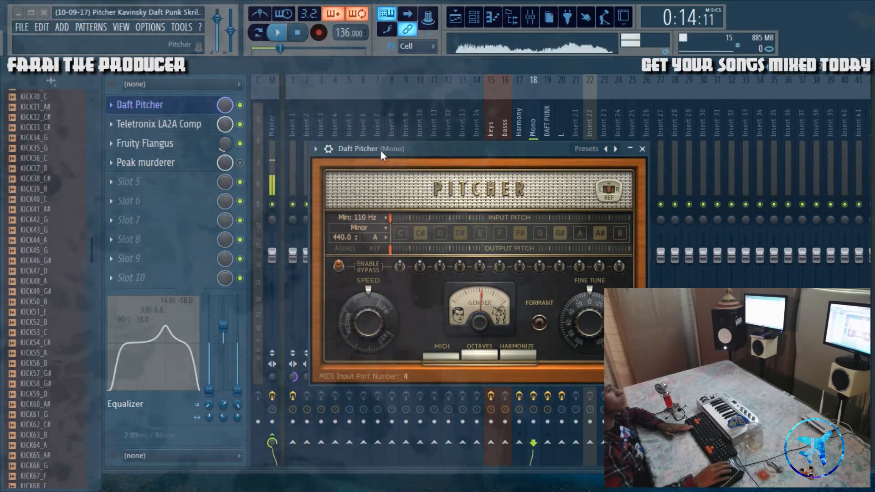
pyautogui.press('space')
pyautogui.moveTo(363, 333); pyautogui.dragTo(379, 305)
pyautogui.click(471, 145)
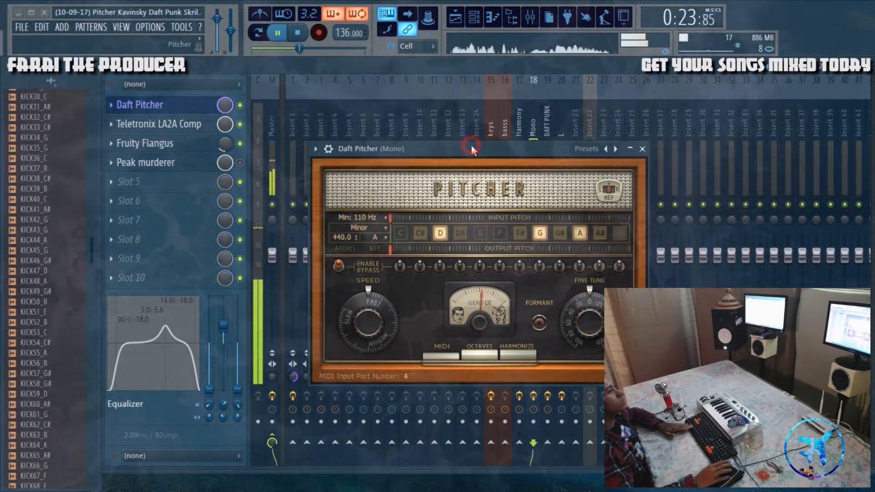
pyautogui.press('space')
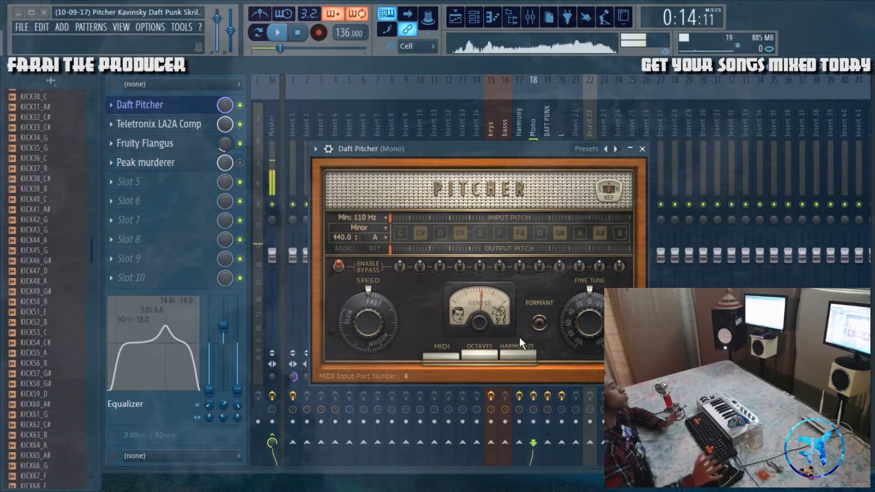
# Try the formant switch and gender control in the Mono insert's Daft Pitcher, and play the vocal with formant switched back off
pyautogui.click(540, 327)
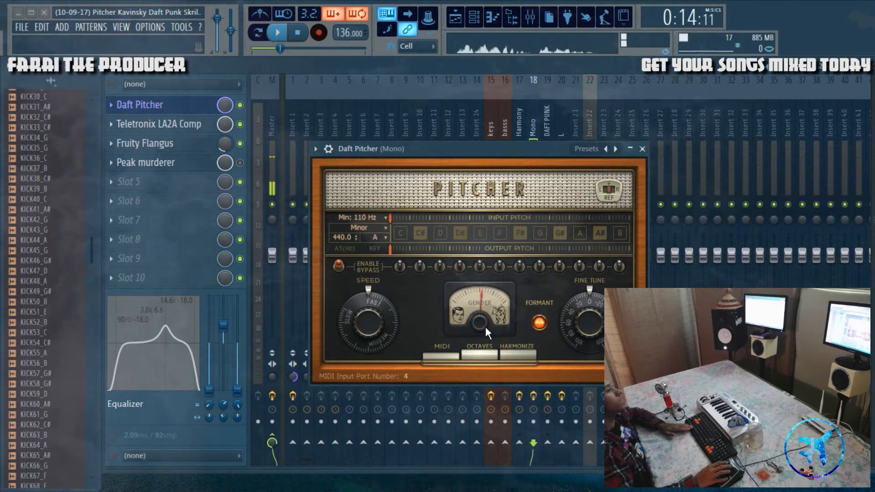
pyautogui.moveTo(483, 321); pyautogui.dragTo(478, 326)
pyautogui.press('space')
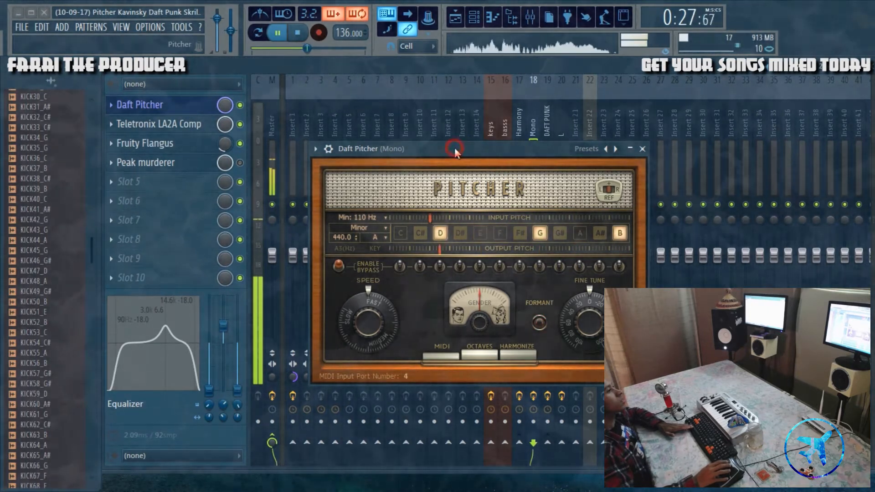
pyautogui.press('space')
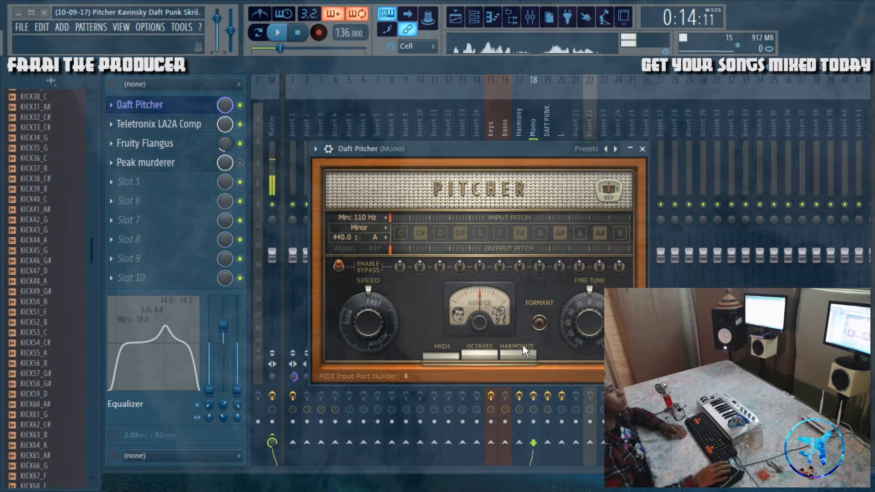
# Toggle Harmonize on the Mono vocal's Daft Pitcher and back during playback to compare the sound, and close the plugin
pyautogui.click(519, 354)
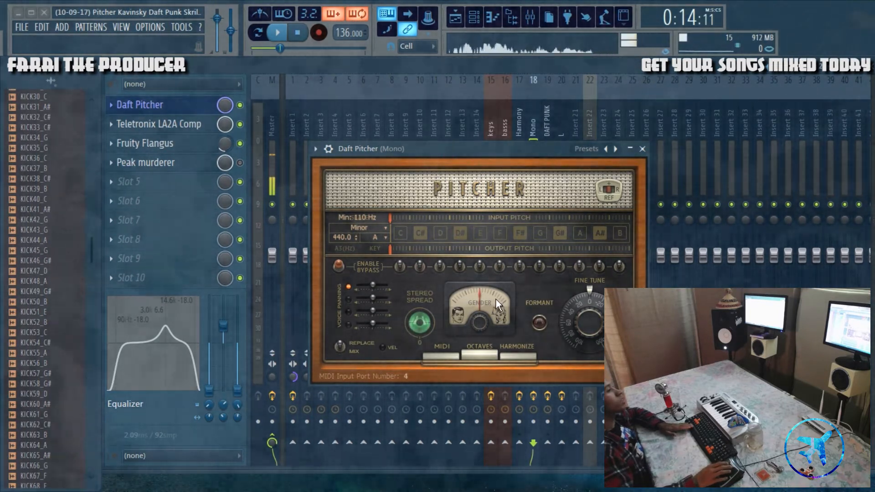
pyautogui.press('space')
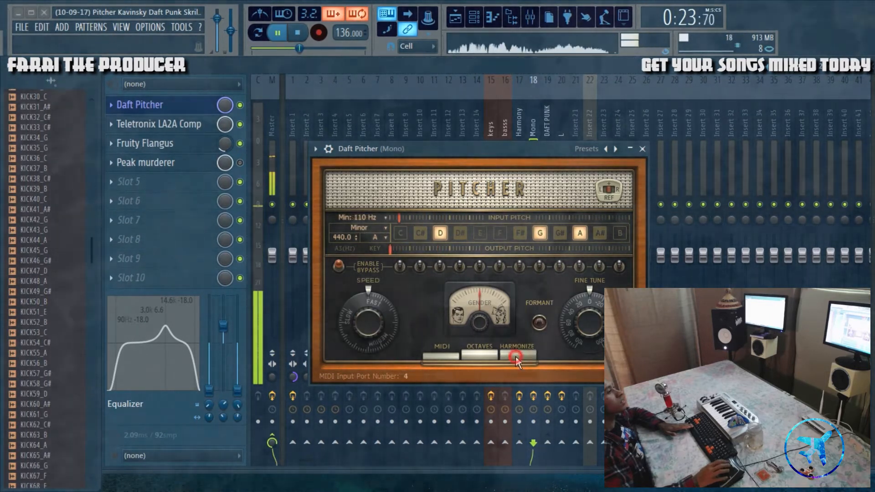
pyautogui.press('space')
pyautogui.click(642, 149)
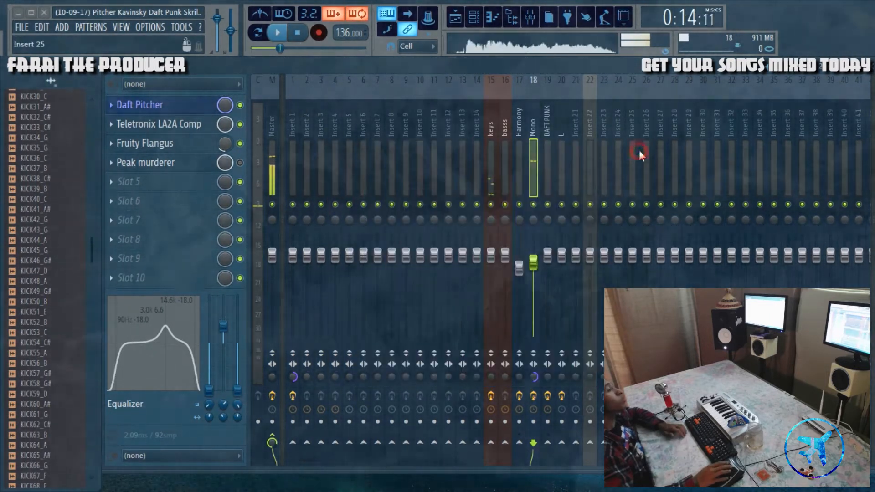
# Mute the Mono track in the playlist and unmute the L and R vocal tracks
pyautogui.click(455, 19)
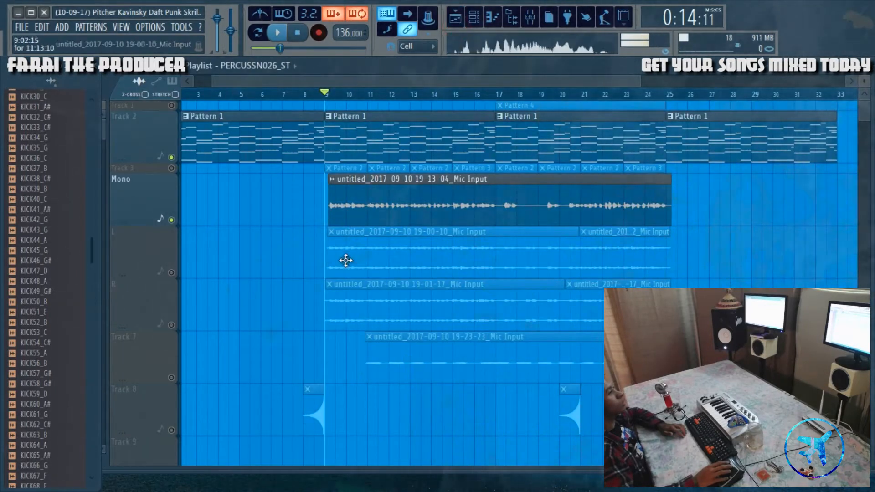
pyautogui.click(171, 220)
pyautogui.click(171, 273)
pyautogui.click(172, 325)
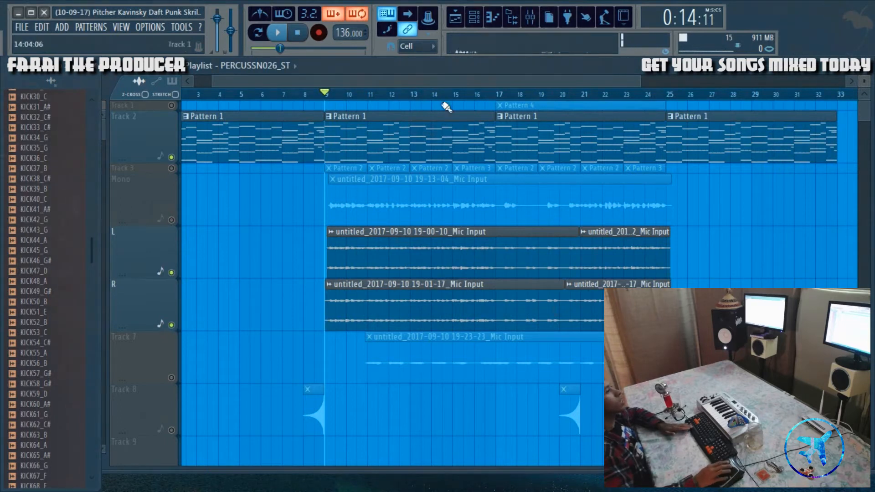
# Open Daft Pitcher on the DAFT PUNK insert and examine its formant, speed and reference settings
pyautogui.click(539, 20)
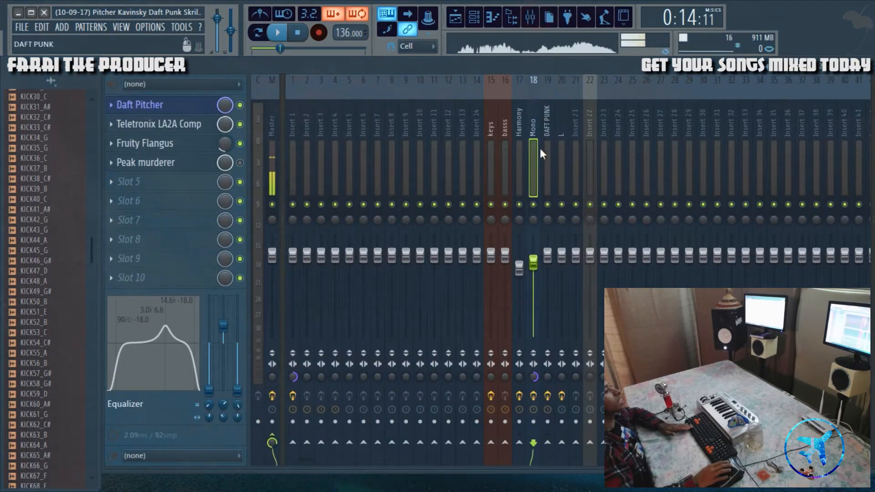
pyautogui.click(168, 103)
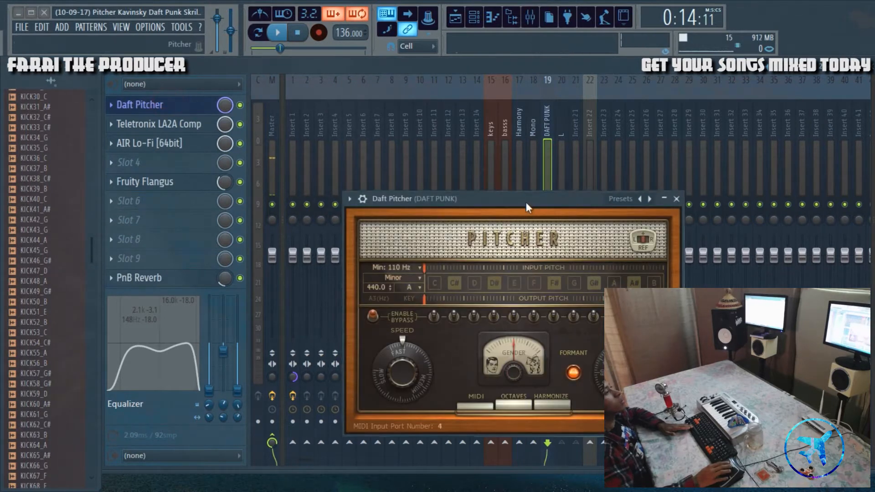
pyautogui.moveTo(527, 207); pyautogui.dragTo(485, 237)
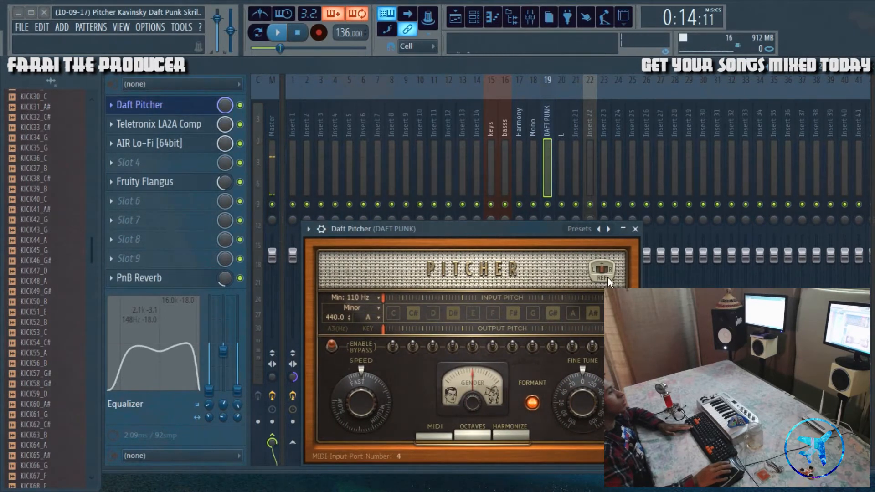
pyautogui.moveTo(494, 231); pyautogui.dragTo(484, 180)
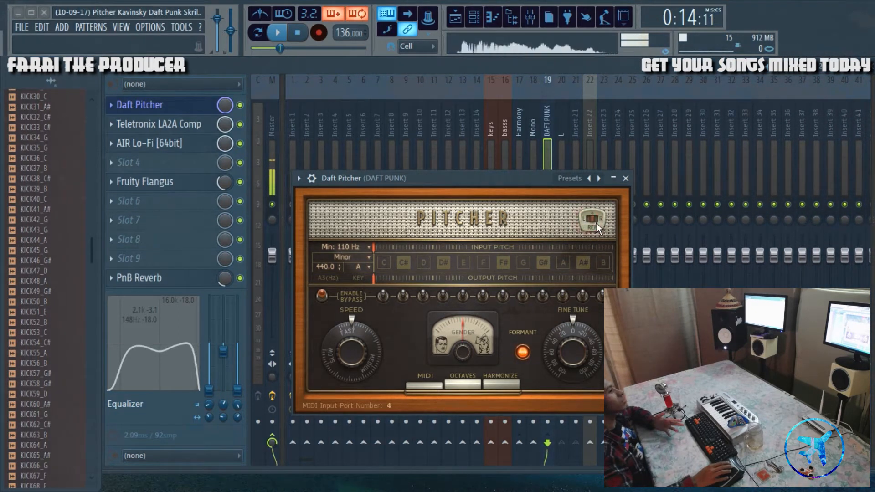
pyautogui.moveTo(529, 180); pyautogui.dragTo(532, 217)
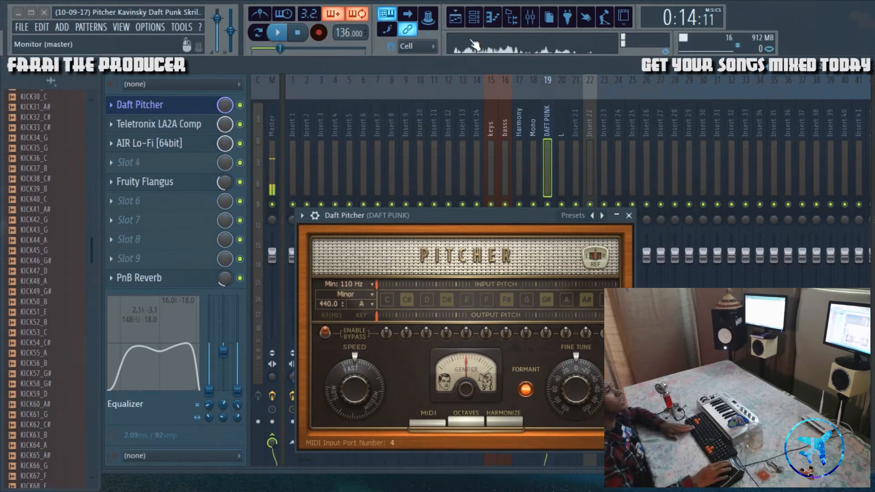
# Mute the R track in the playlist and play the L vocal on its own with Daft Pitcher in view
pyautogui.click(465, 27)
pyautogui.moveTo(377, 225); pyautogui.dragTo(120, 41)
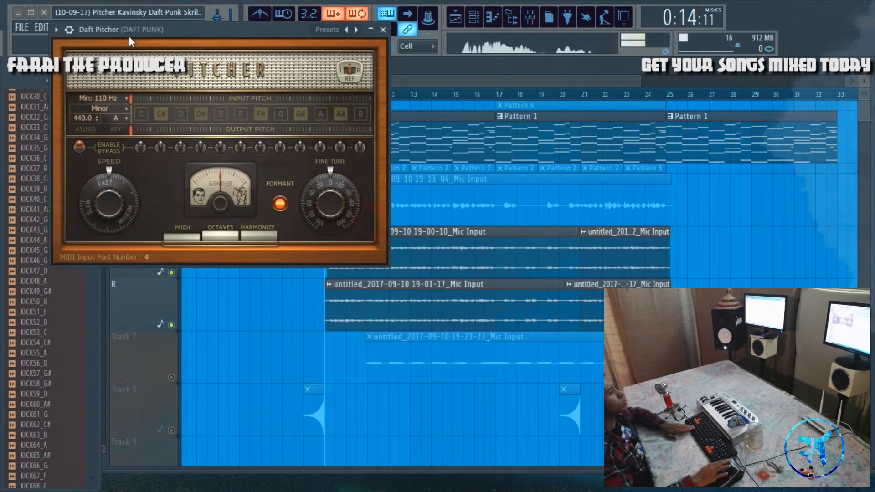
pyautogui.click(172, 325)
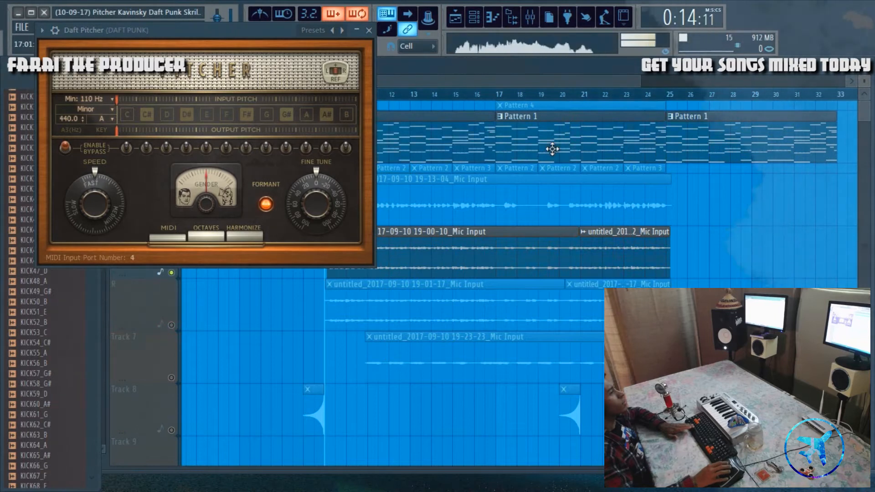
pyautogui.moveTo(243, 30); pyautogui.dragTo(744, 152)
pyautogui.press('space')
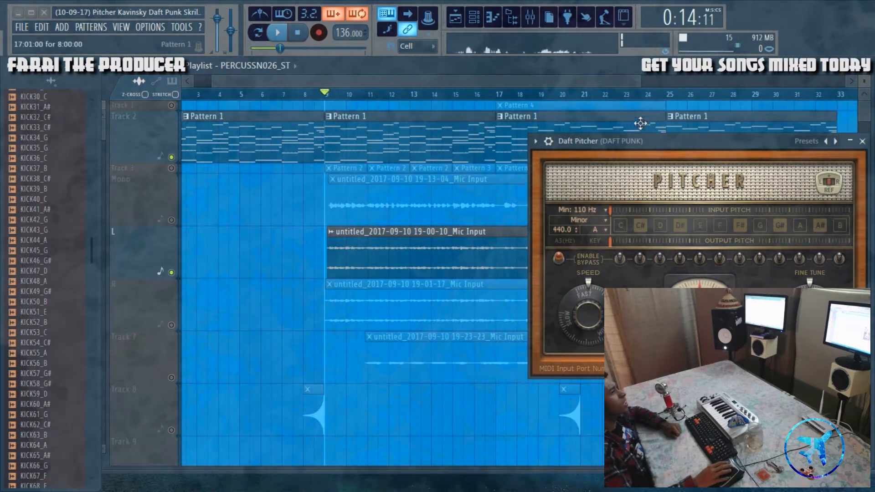
pyautogui.moveTo(637, 135); pyautogui.dragTo(645, 127)
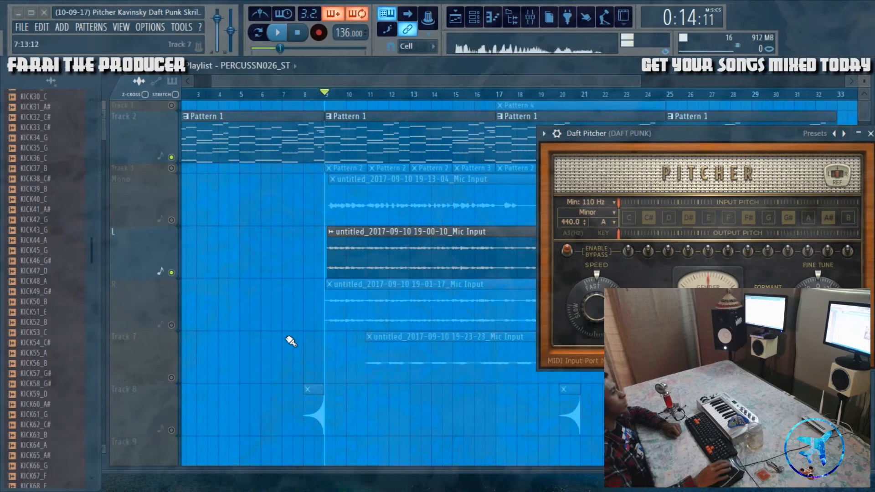
# Unmute the R track, mute the L track, and play the R vocal on its own
pyautogui.click(171, 325)
pyautogui.click(171, 273)
pyautogui.press('space')
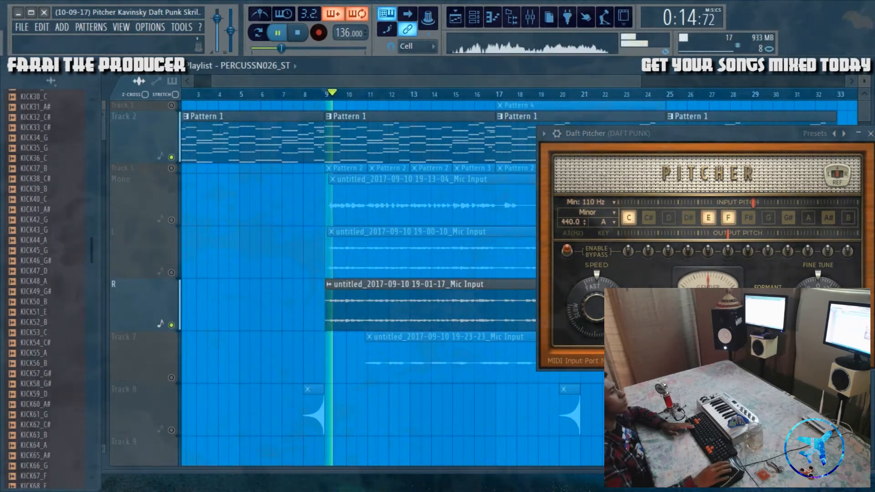
# Unmute the L and Mono vocal tracks during playback and close Daft Pitcher
pyautogui.click(171, 273)
pyautogui.moveTo(616, 133); pyautogui.dragTo(452, 129)
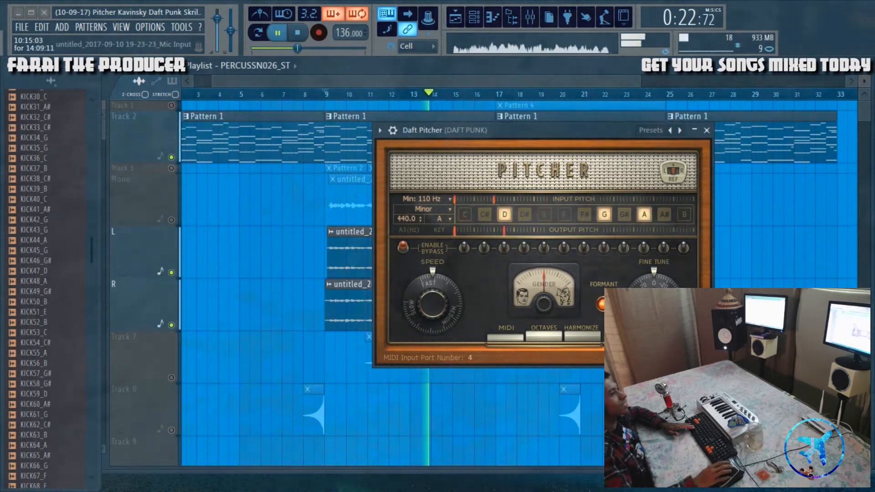
pyautogui.click(706, 131)
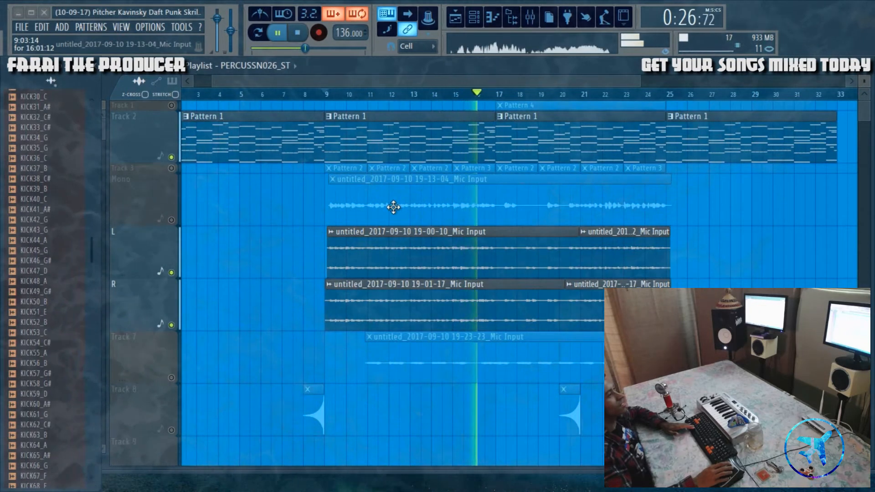
pyautogui.click(172, 220)
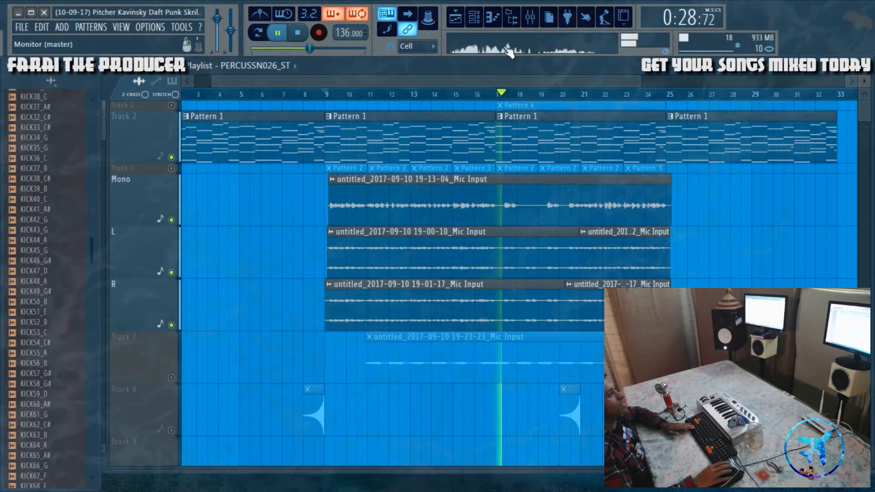
# Listen to the Mono, L and R vocals together while checking the mixer levels and the playlist
pyautogui.click(531, 27)
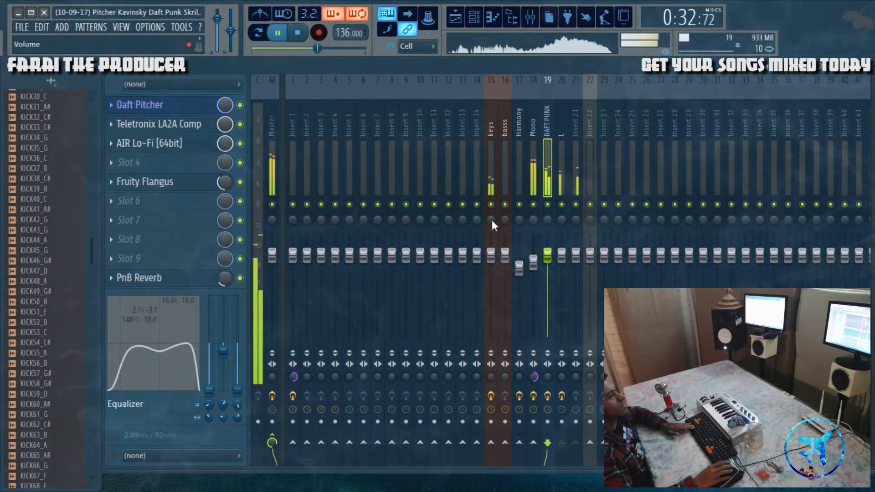
pyautogui.click(454, 17)
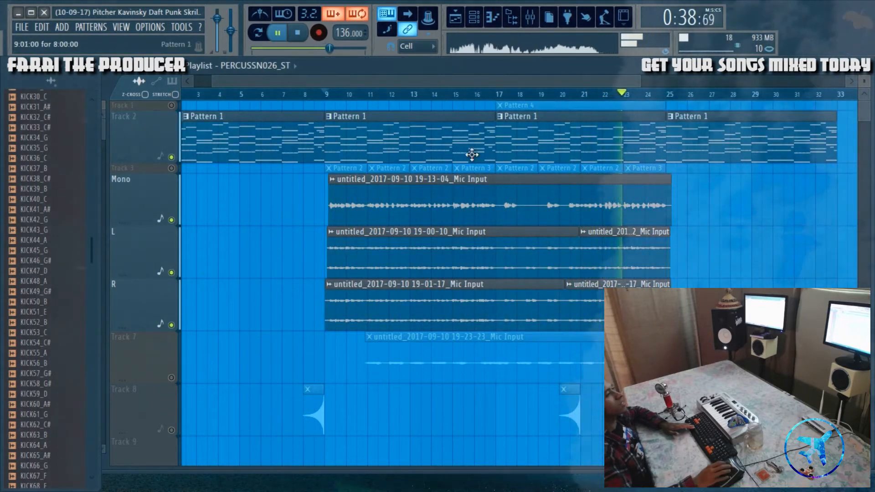
pyautogui.click(530, 17)
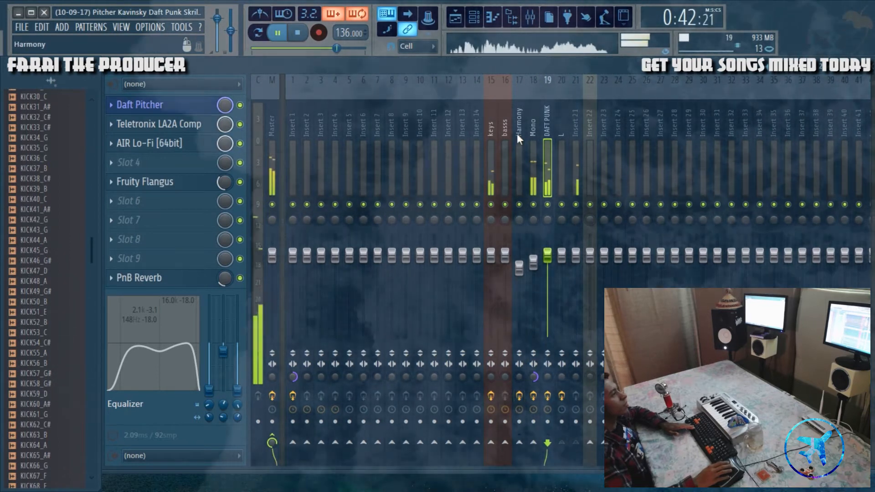
# Stop playback and open AIR Lo-Fi on the DAFT PUNK insert to check its settings
pyautogui.press('space')
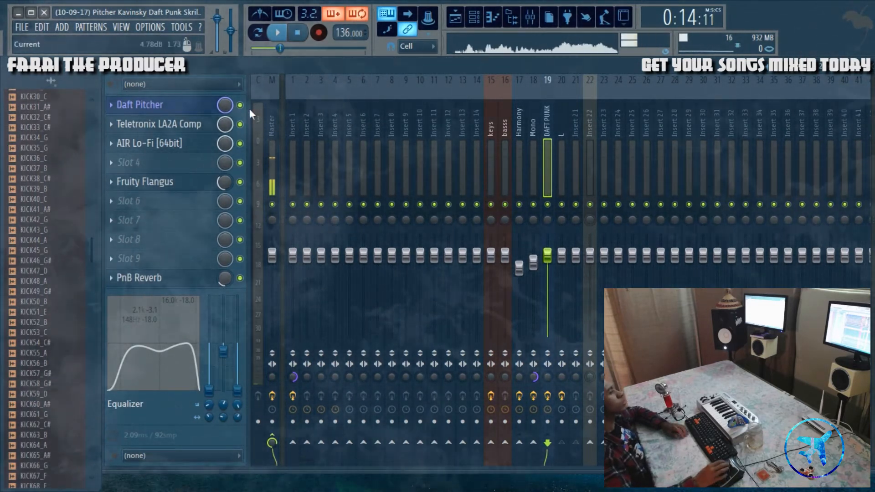
pyautogui.moveTo(0, 56); pyautogui.dragTo(449, 125)
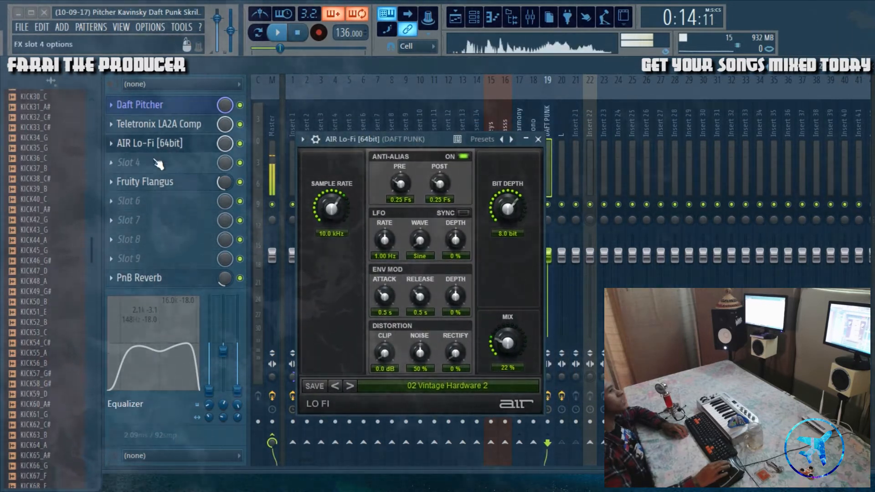
# Reposition the AIR Lo-Fi window and open its plugin wrapper settings to check the plugin information
pyautogui.moveTo(406, 139); pyautogui.dragTo(429, 124)
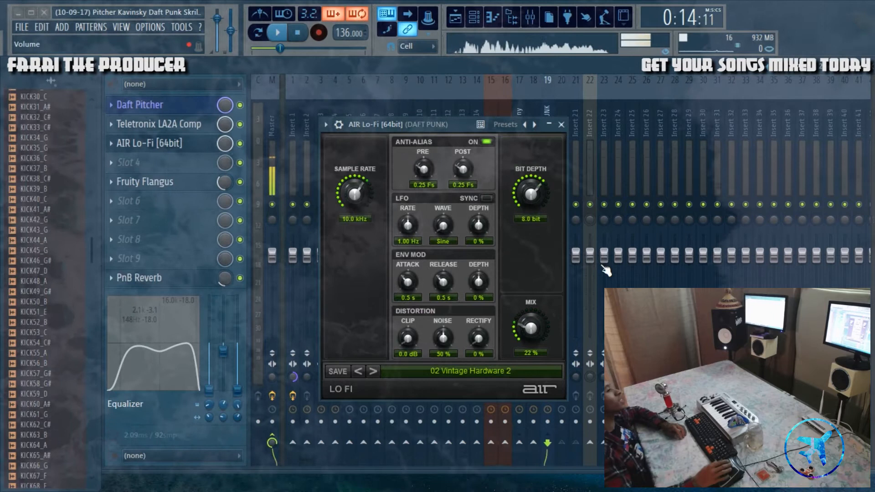
pyautogui.moveTo(409, 127); pyautogui.dragTo(416, 140)
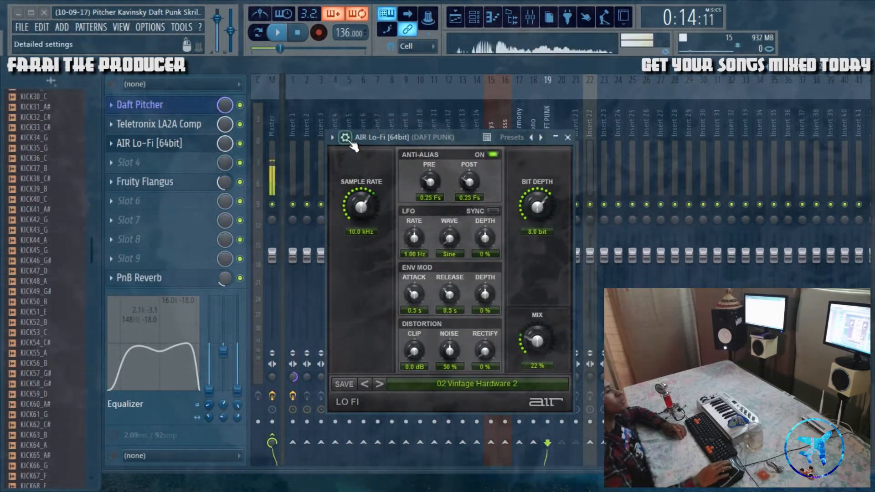
pyautogui.click(345, 137)
pyautogui.click(370, 158)
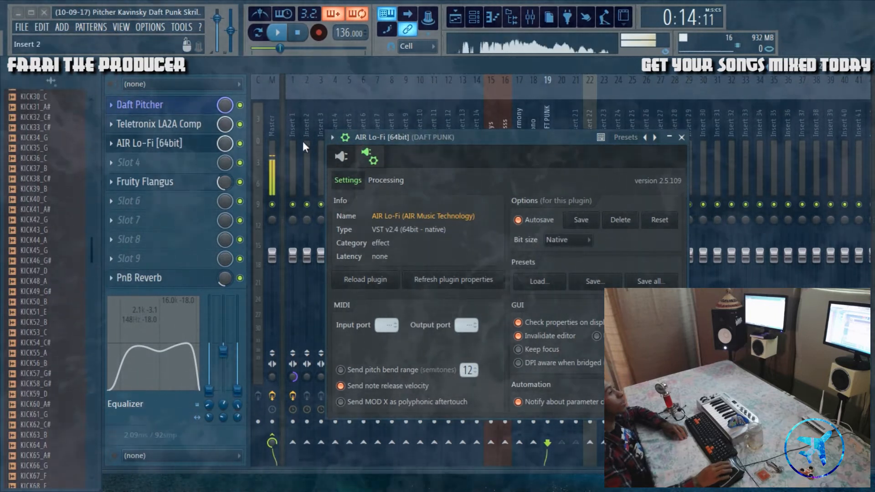
# Show the Channel Rack, inspect the keys #2 instrument and close it again
pyautogui.click(477, 21)
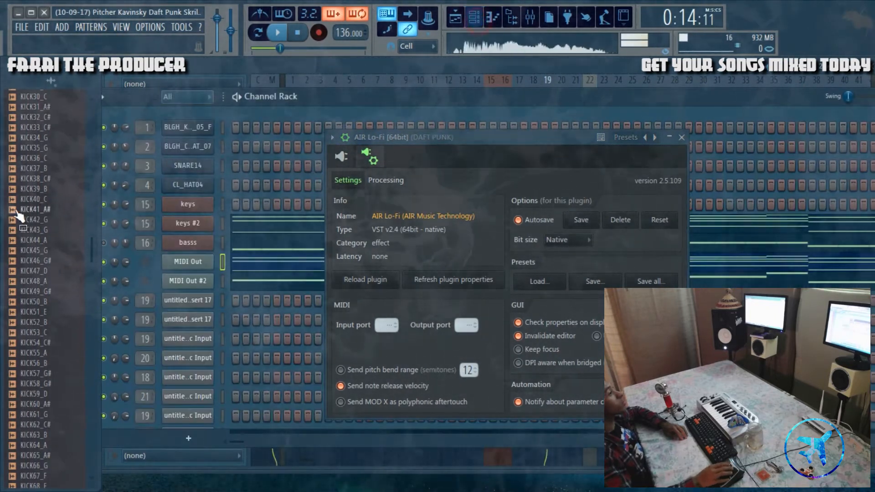
pyautogui.click(187, 212)
pyautogui.moveTo(306, 93); pyautogui.dragTo(281, 46)
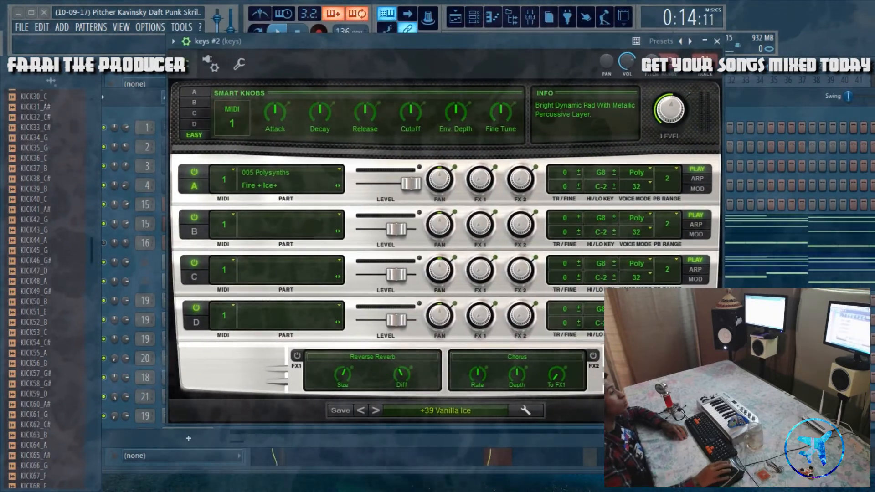
pyautogui.click(717, 42)
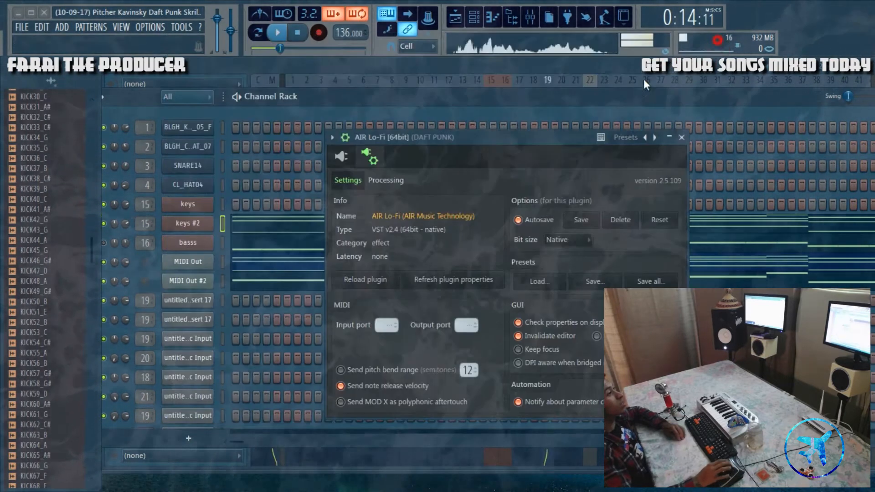
# Return AIR Lo-Fi to its effect controls and look through its preset list, keeping 02 Vintage Hardware 2
pyautogui.click(341, 156)
pyautogui.moveTo(389, 137); pyautogui.dragTo(450, 103)
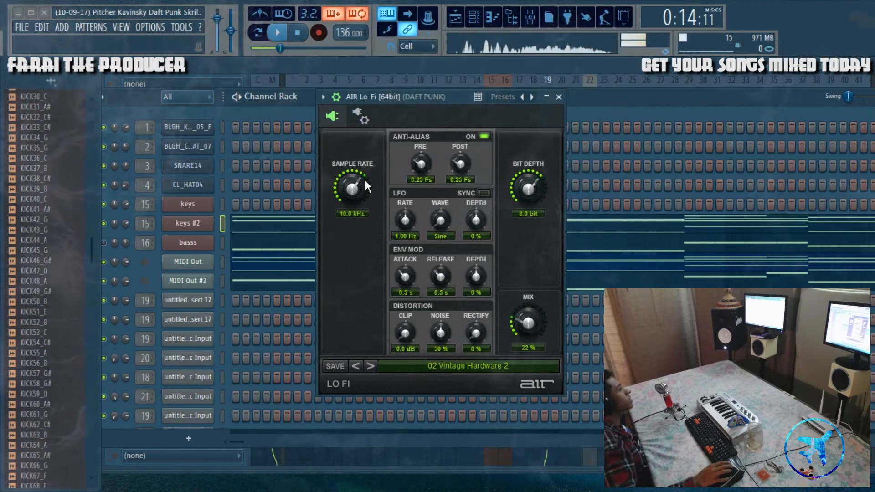
pyautogui.moveTo(426, 98); pyautogui.dragTo(423, 125)
pyautogui.click(449, 374)
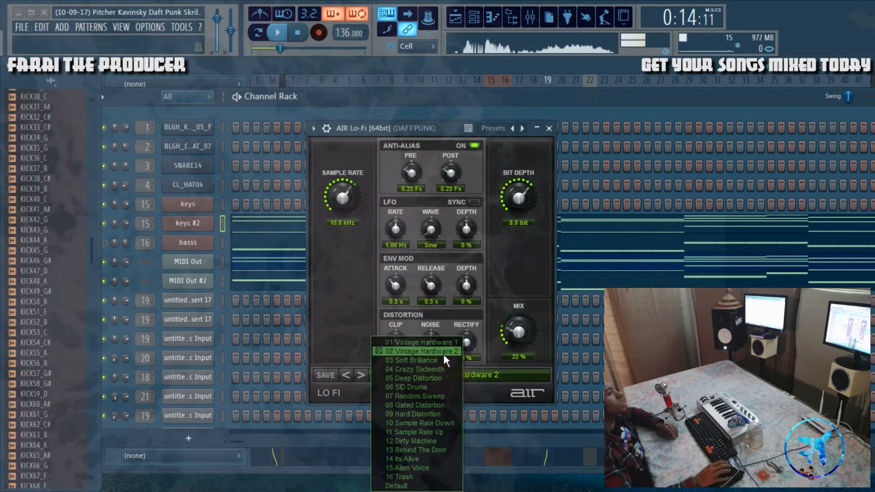
pyautogui.click(343, 274)
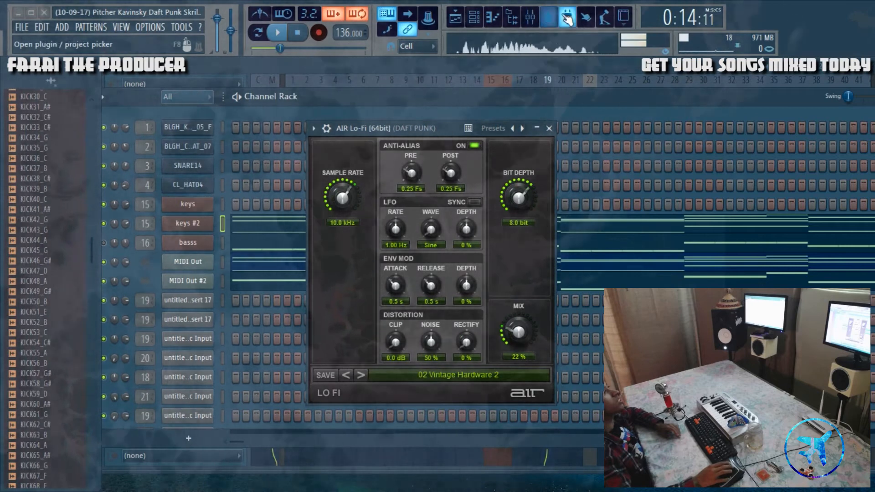
# In the mixer, play the DAFT PUNK, L and Insert 21 tracks on their own with AIR Lo-Fi bypassed
pyautogui.click(538, 19)
pyautogui.click(547, 129)
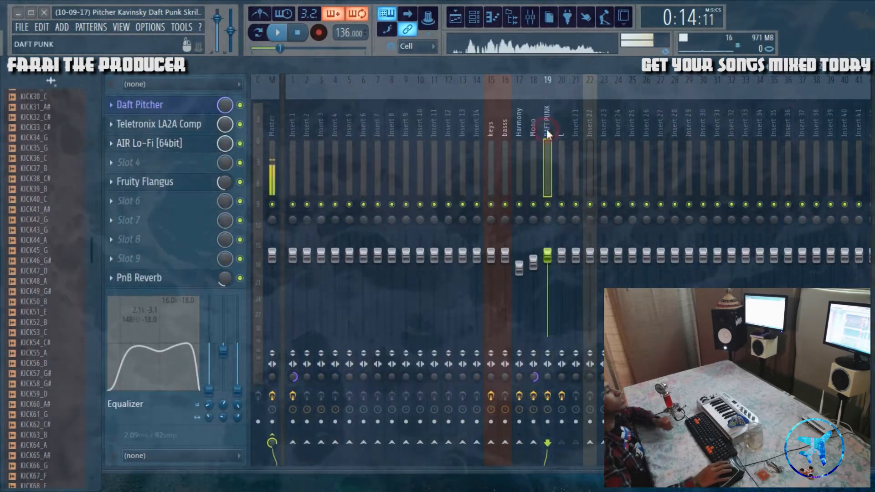
pyautogui.press('space')
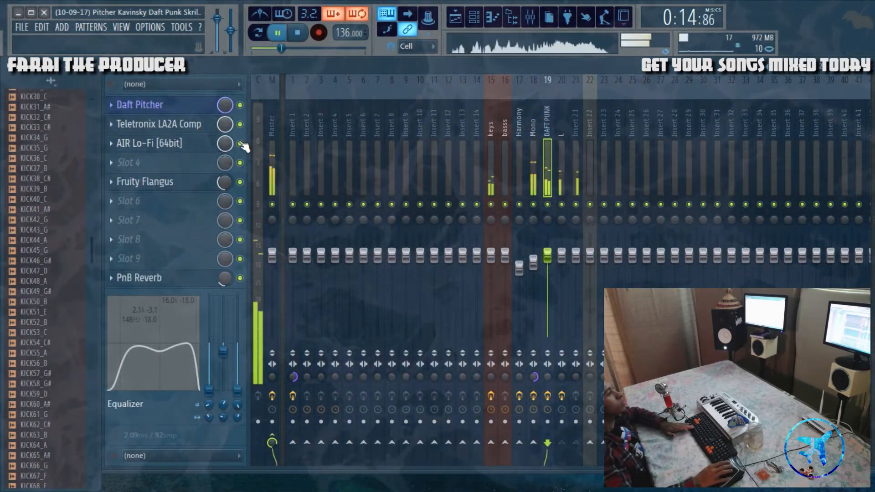
pyautogui.rightClick(547, 205)
pyautogui.click(562, 205)
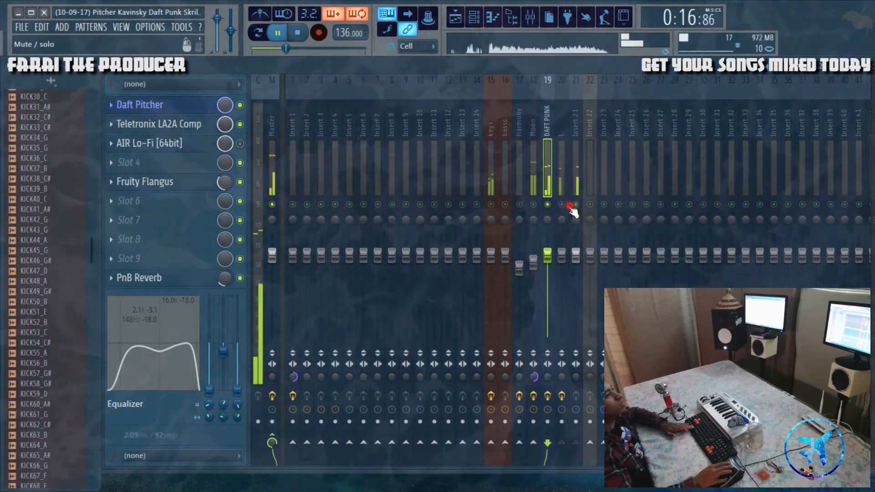
pyautogui.click(575, 205)
pyautogui.click(575, 205)
pyautogui.click(562, 205)
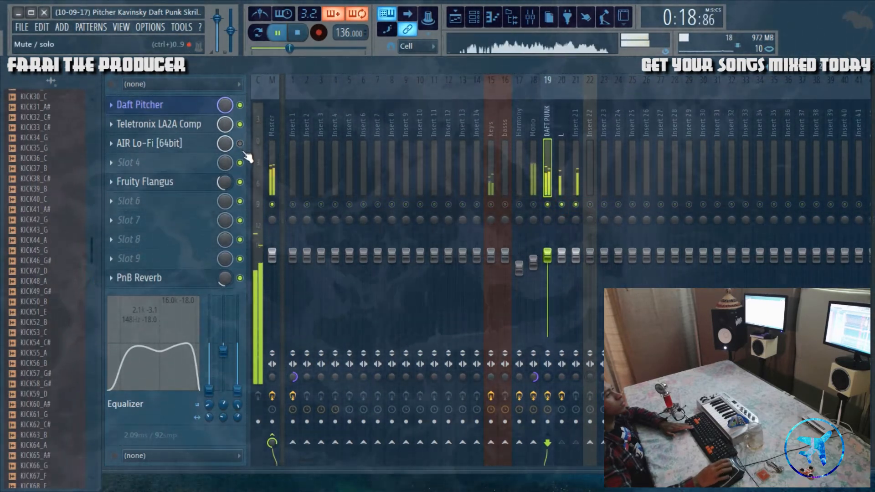
# Re-enable AIR Lo-Fi, audition its mix at 100% and 43%, lower it further and close the plugin
pyautogui.click(240, 144)
pyautogui.click(178, 144)
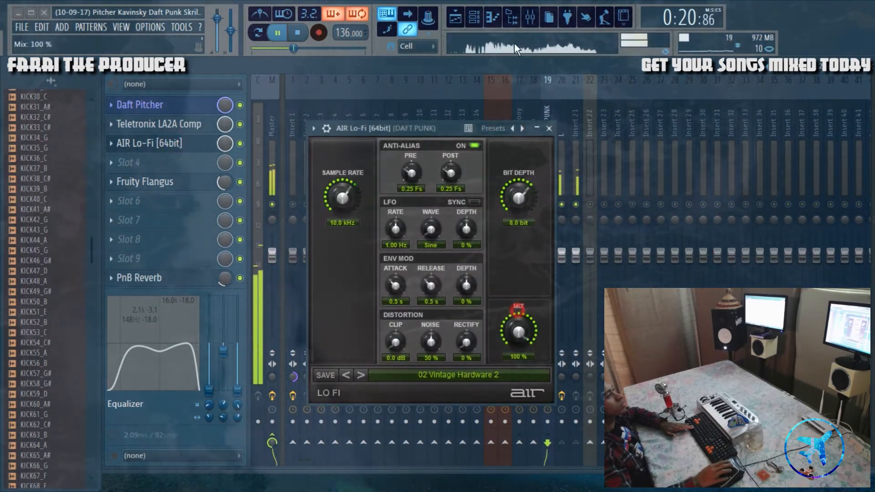
pyautogui.moveTo(515, 37); pyautogui.dragTo(517, 280)
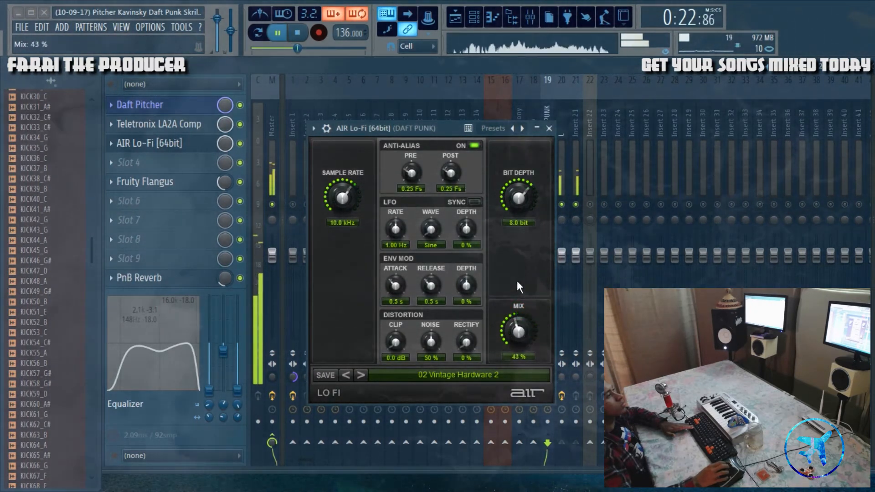
pyautogui.moveTo(519, 335); pyautogui.dragTo(523, 422)
pyautogui.click(550, 128)
# Stop playback and unsolo the DAFT PUNK insert, checking the vocal takes in the playlist before returning to the mixer
pyautogui.press('space')
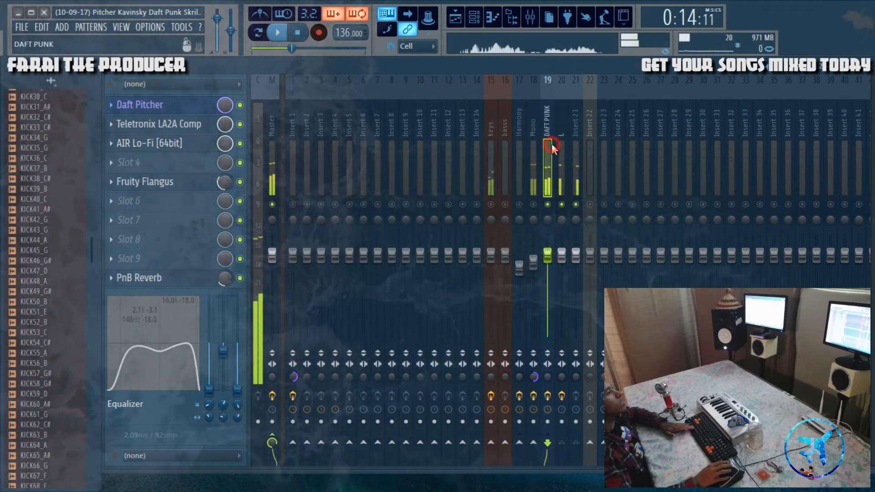
pyautogui.rightClick(548, 205)
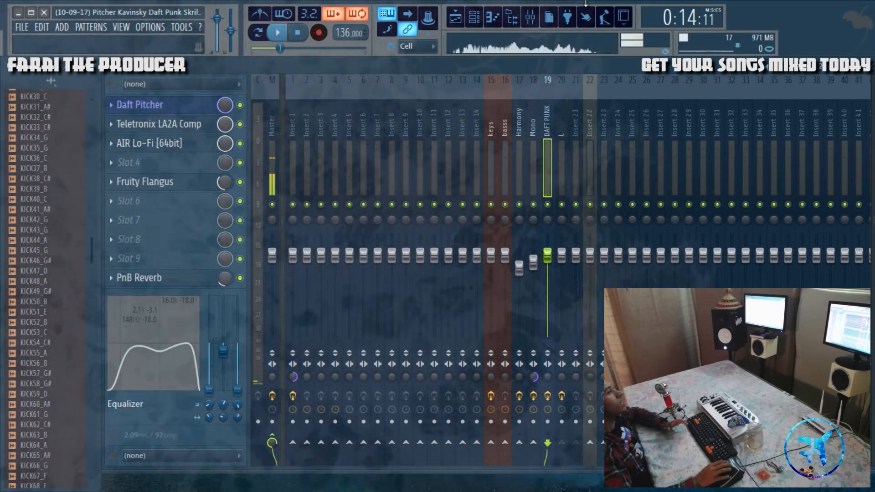
pyautogui.click(457, 19)
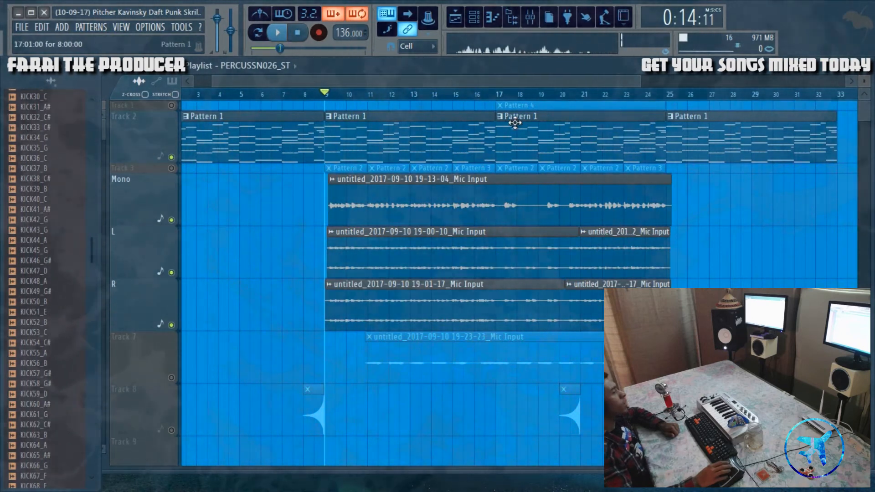
pyautogui.click(537, 25)
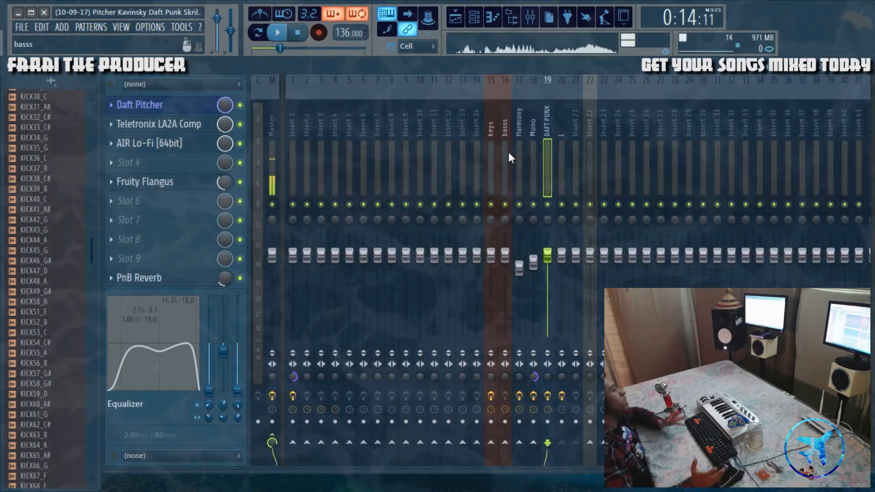
# Check the Daft Pitcher settings on the Mono insert and close the plugin
pyautogui.click(528, 159)
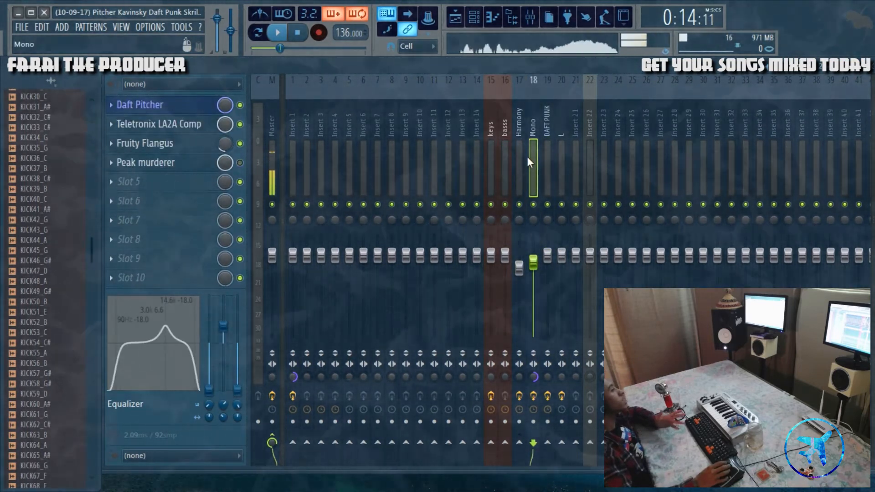
pyautogui.click(139, 104)
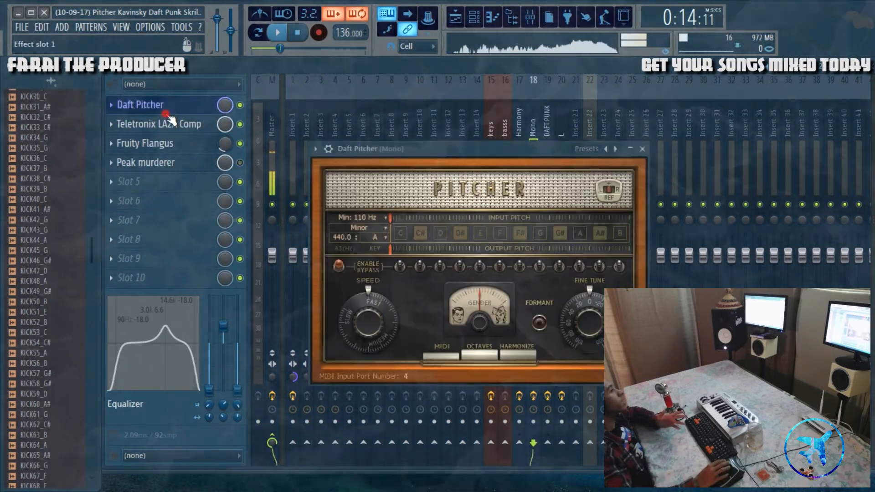
pyautogui.click(644, 151)
# Open Pattern 1 from the playlist and examine the high and low chord notes of keys #2 in the piano roll
pyautogui.click(458, 20)
pyautogui.doubleClick(381, 142)
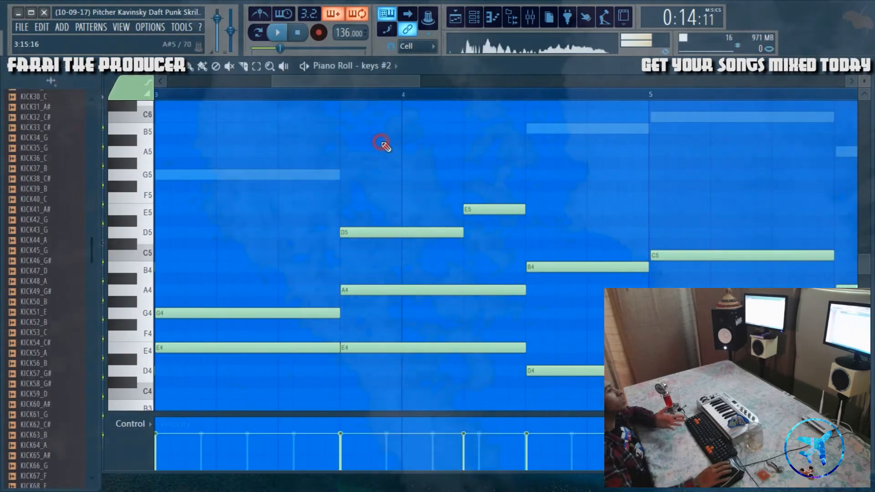
pyautogui.scroll(-5, 382, 99)
pyautogui.scroll(-4, 483, 170)
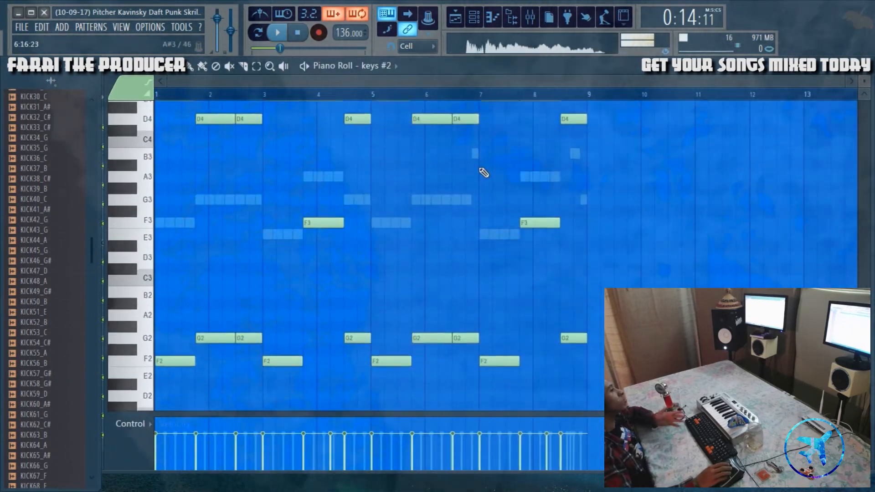
pyautogui.scroll(4, 483, 169)
pyautogui.scroll(1, 489, 171)
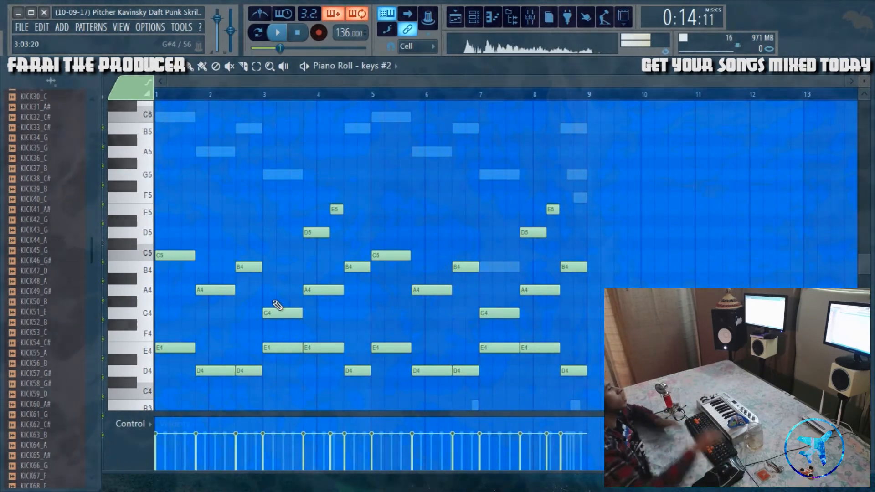
pyautogui.scroll(-5, 277, 305)
pyautogui.scroll(5, 277, 305)
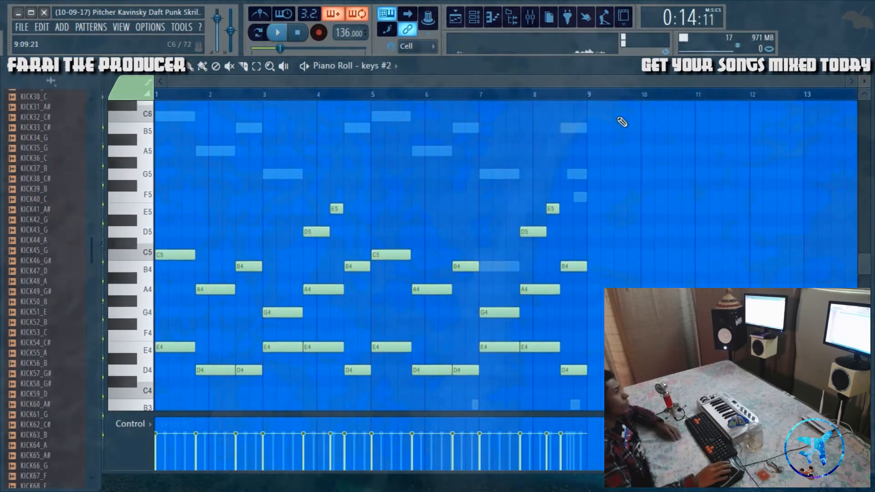
# Return to the mixer and compare the effect slots of the L and Mono inserts
pyautogui.press('F9')
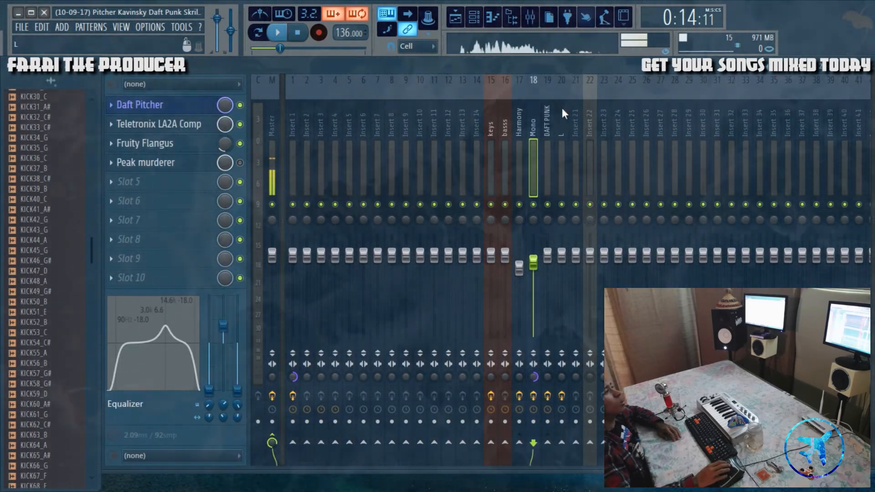
pyautogui.click(556, 126)
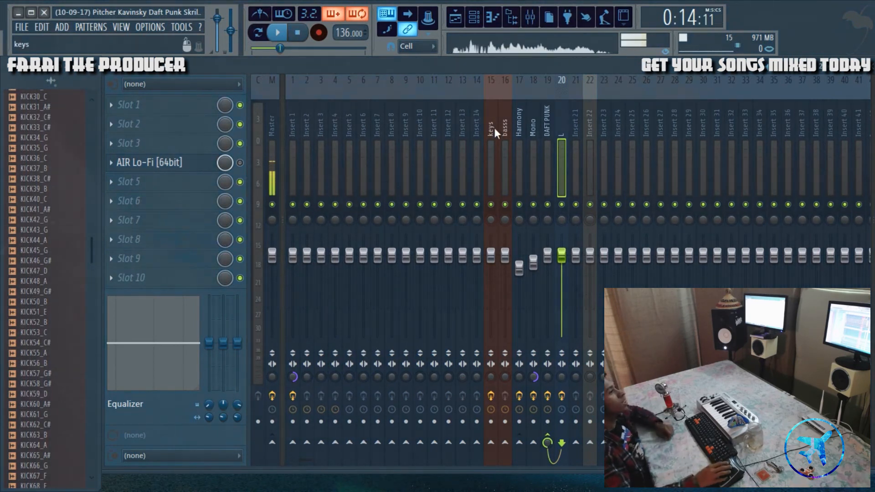
pyautogui.click(534, 144)
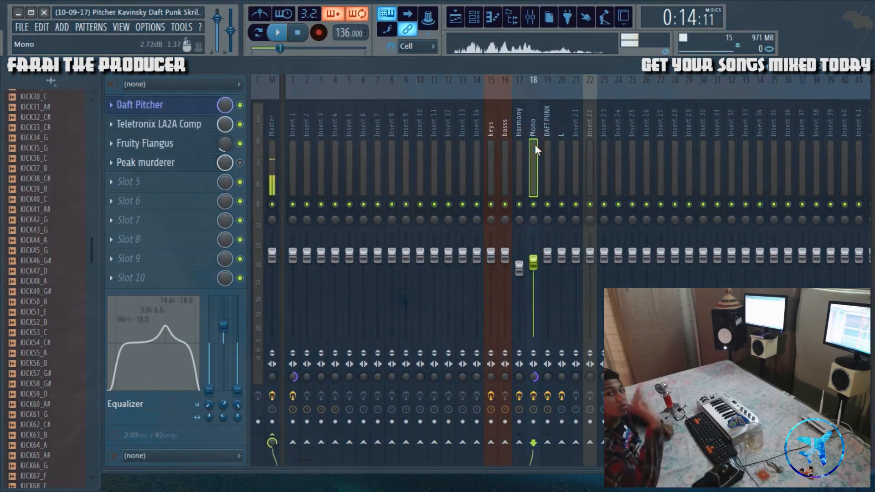